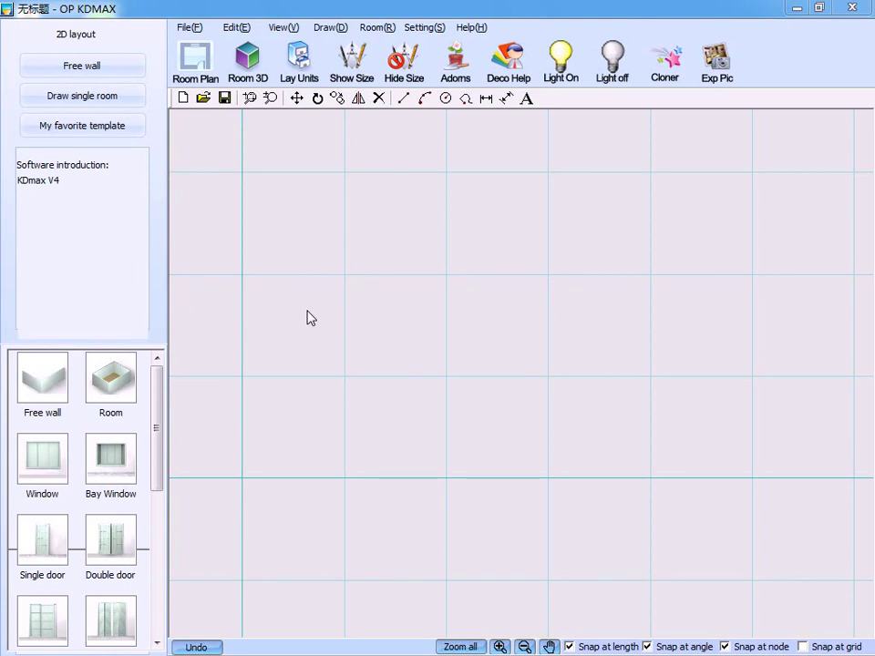
# Create a 6000 × 4000 mm rectangular room from the Room template
pyautogui.click(110, 379)
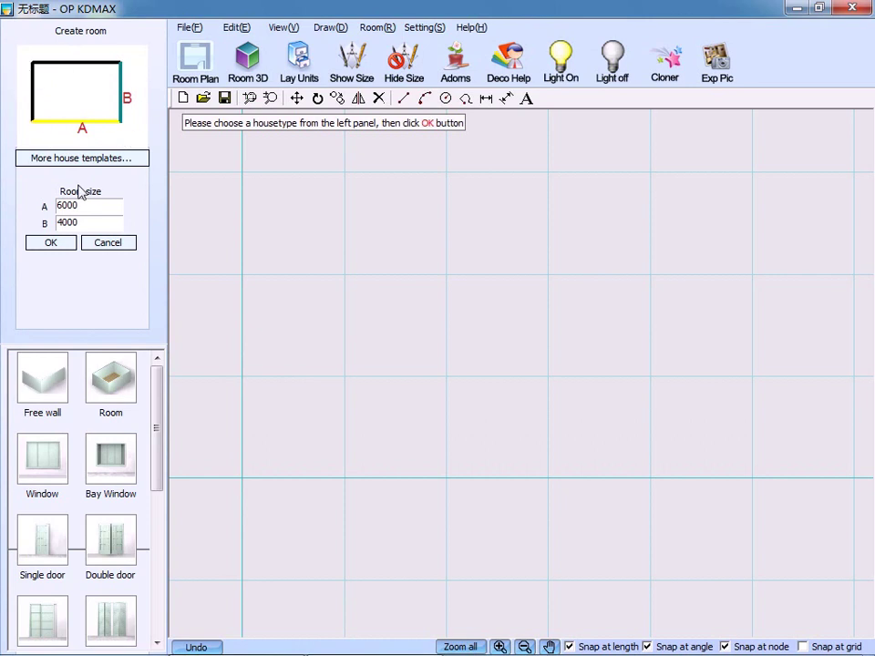
pyautogui.moveTo(117, 205); pyautogui.dragTo(58, 222)
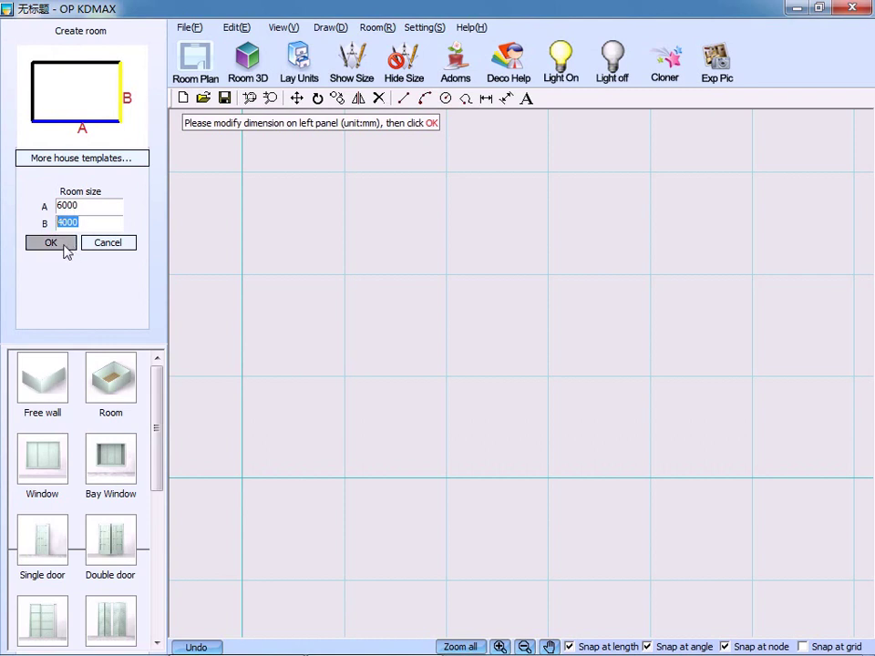
pyautogui.click(65, 246)
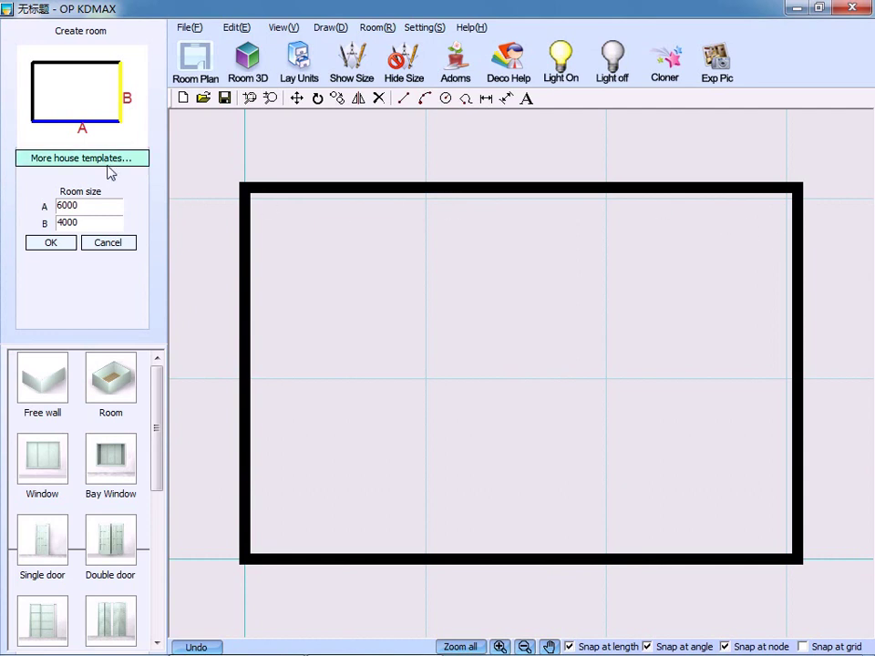
# Choose the chamfered-corner room template with sides 6000, 3500, 3500, 6000
pyautogui.click(55, 160)
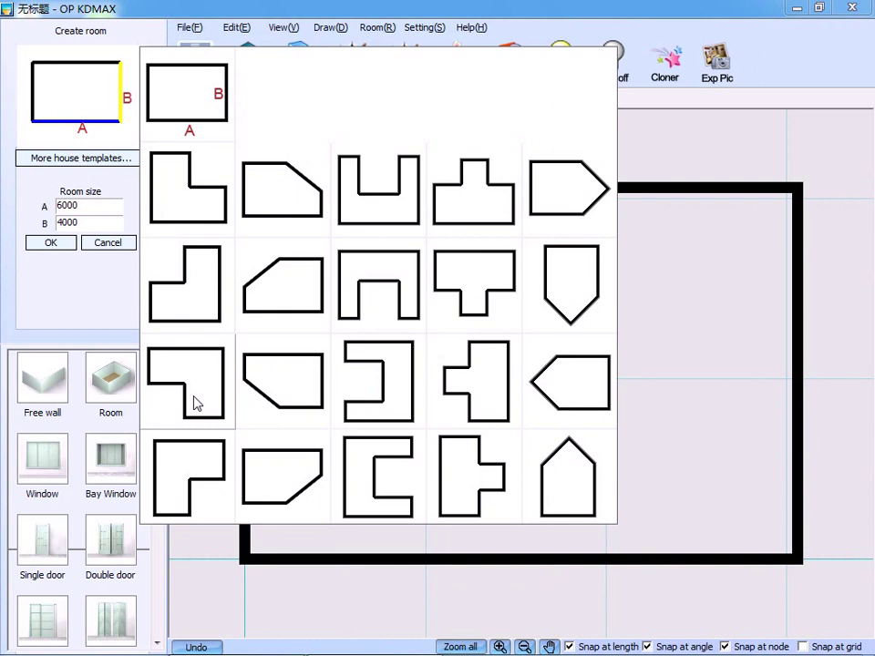
pyautogui.click(250, 292)
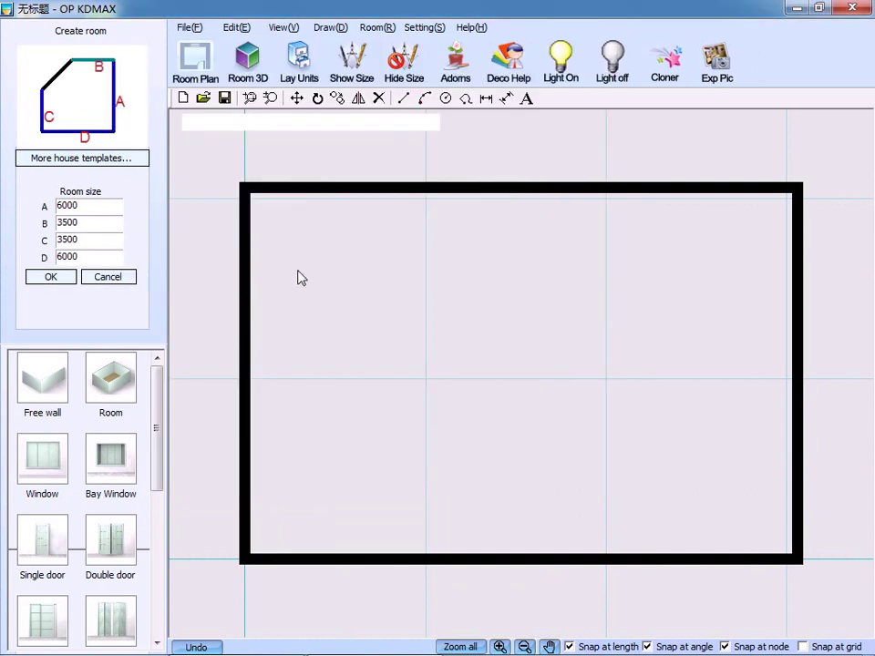
pyautogui.click(89, 206)
pyautogui.click(90, 222)
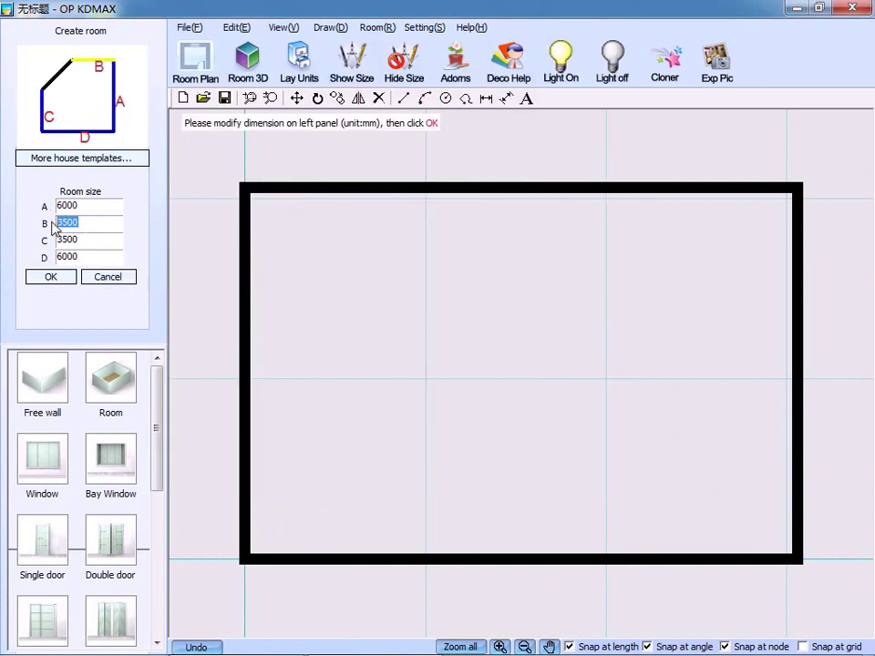
pyautogui.click(51, 277)
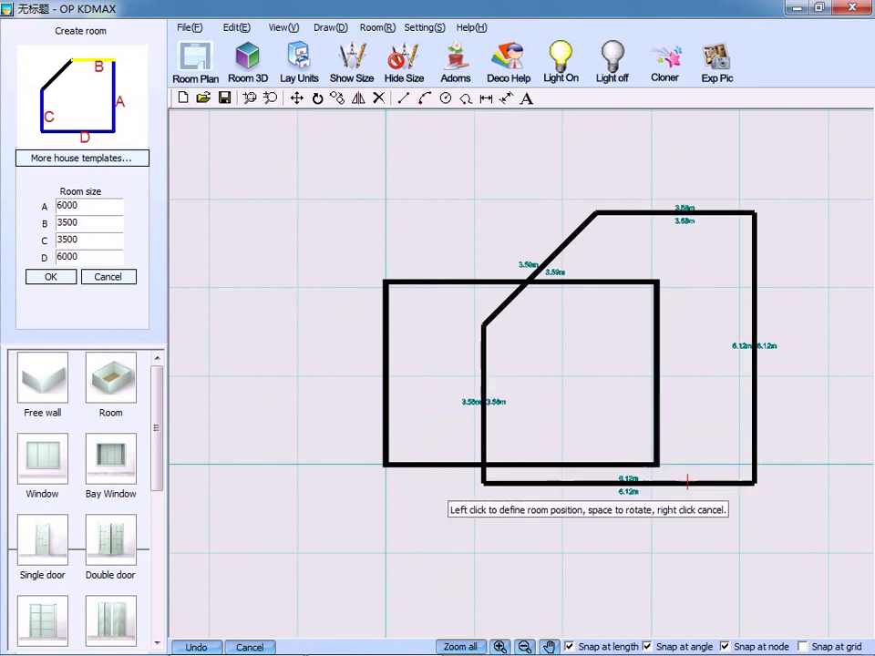
# Place the chamfered room, then undo it and the rectangular room to empty the plan
pyautogui.click(594, 481)
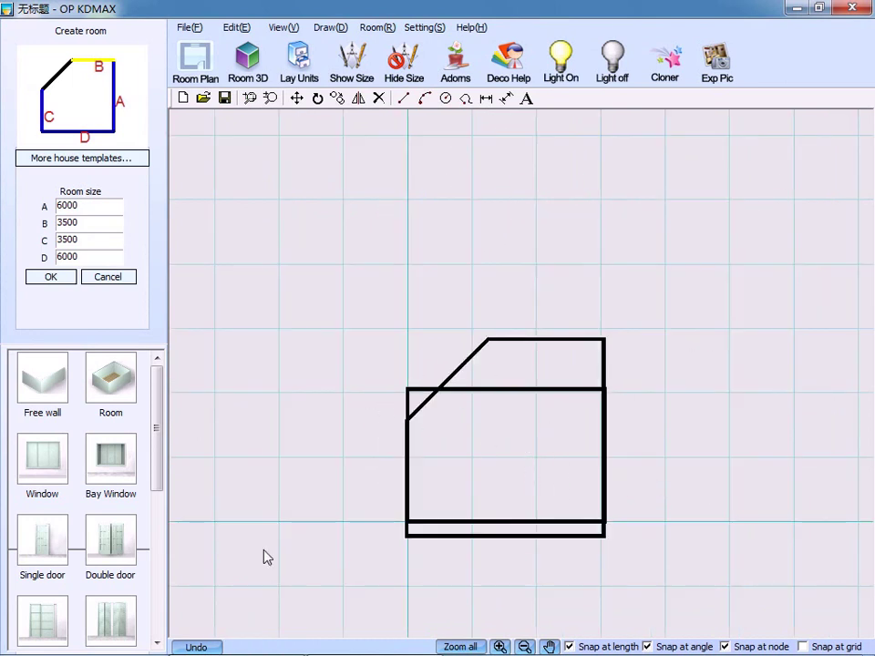
pyautogui.click(197, 648)
pyautogui.click(204, 648)
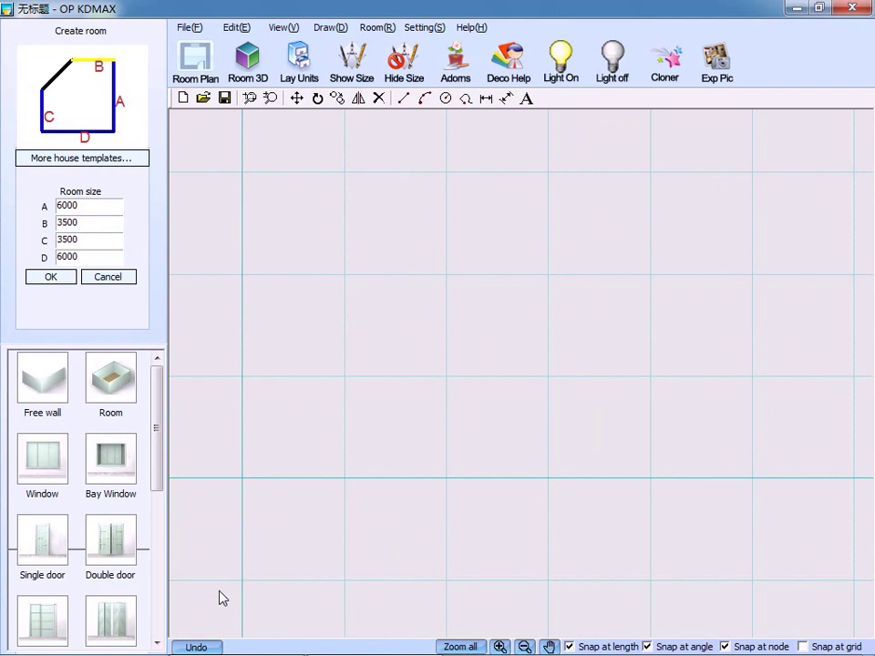
# Start a free-wall outline with an angled first wall and a horizontal top wall
pyautogui.click(45, 388)
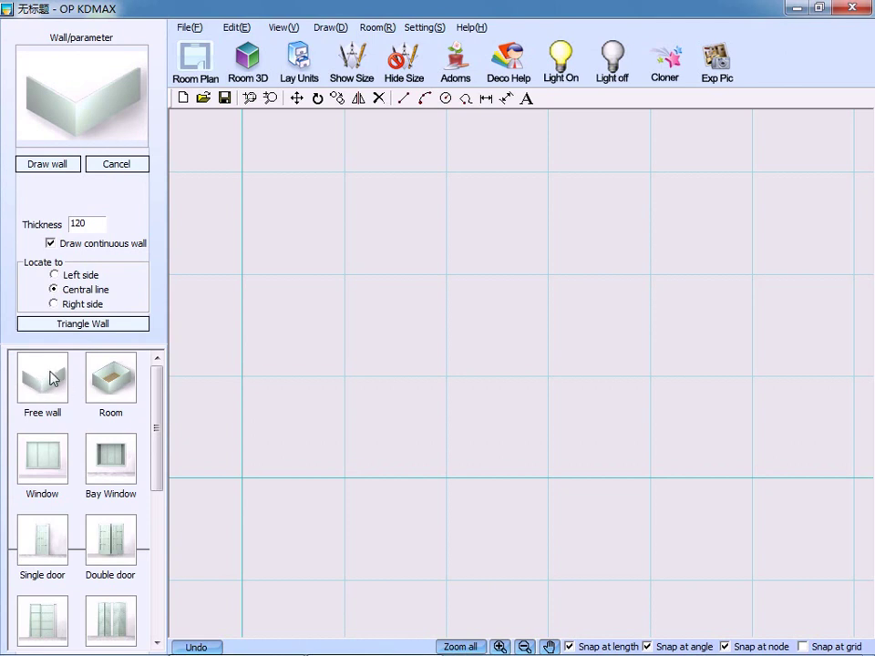
pyautogui.click(202, 318)
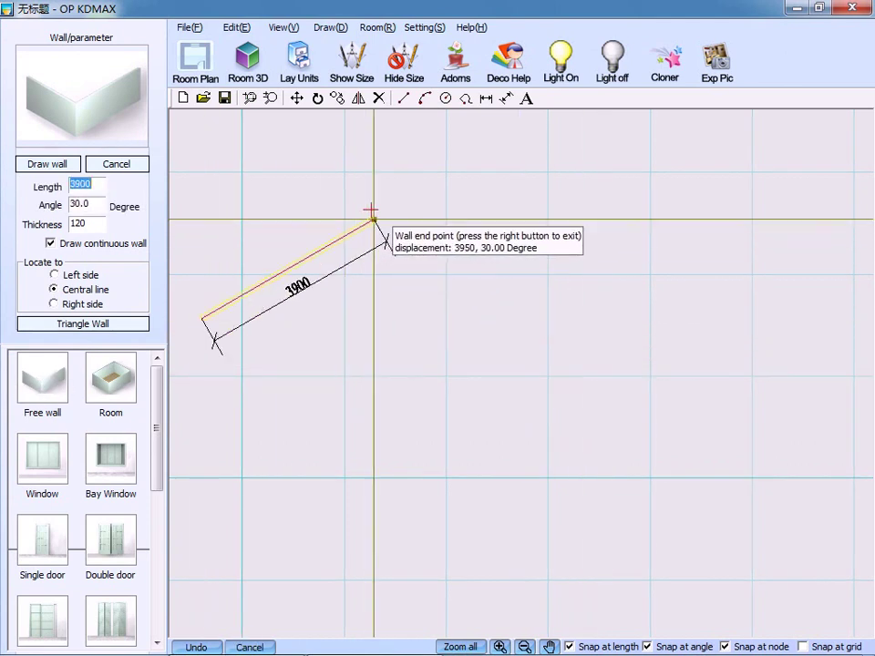
pyautogui.click(373, 218)
pyautogui.click(599, 220)
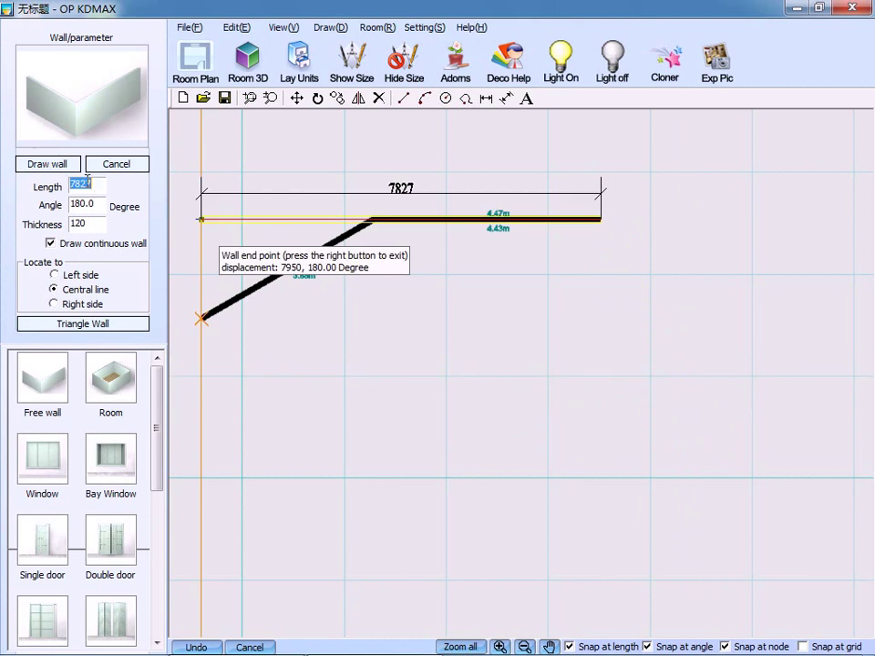
# Add a 3000 mm wall at 270°, two diagonal walls, and close the six-sided outline
pyautogui.write('3000')
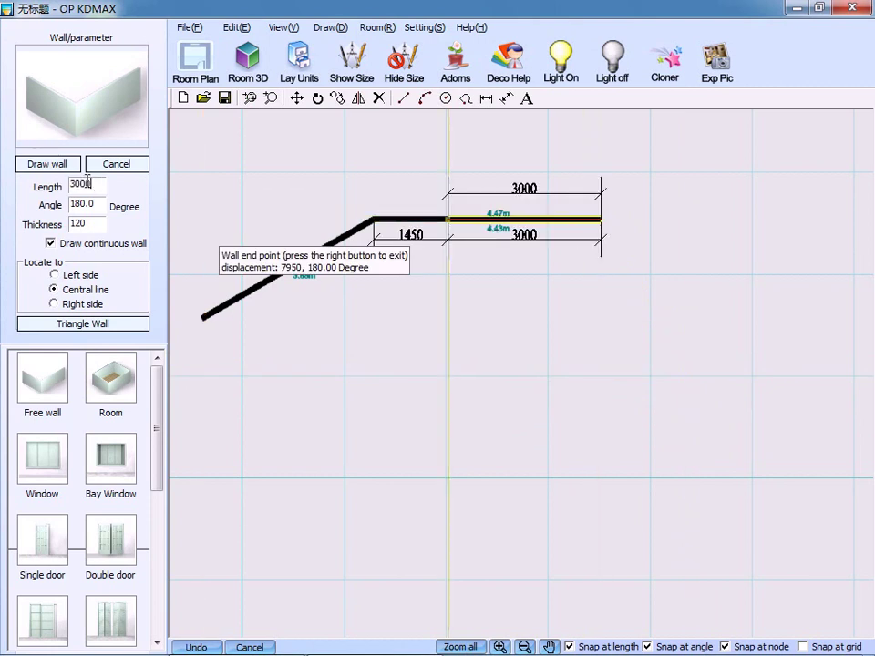
pyautogui.press('Tab')
pyautogui.write('270')
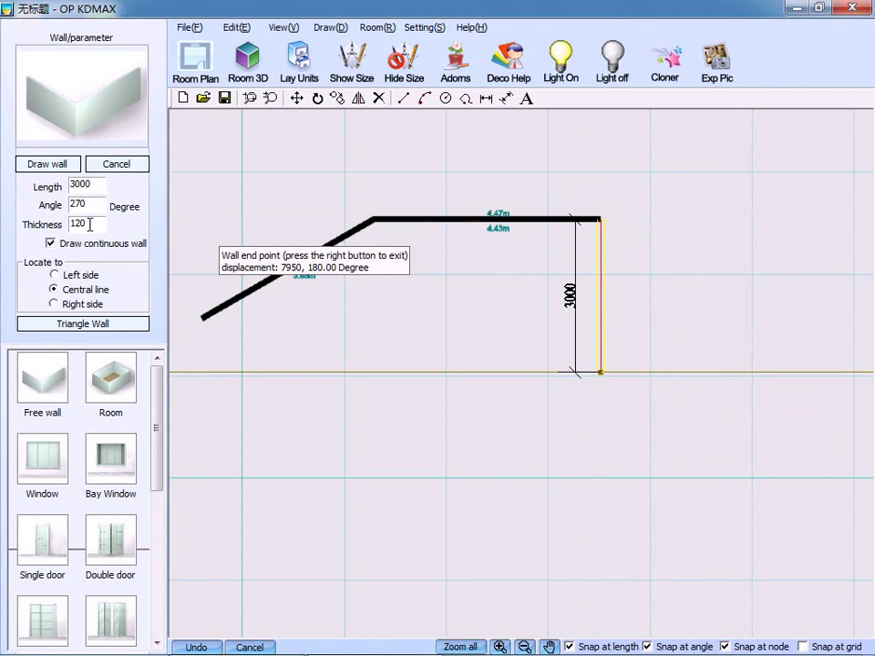
pyautogui.press('Return')
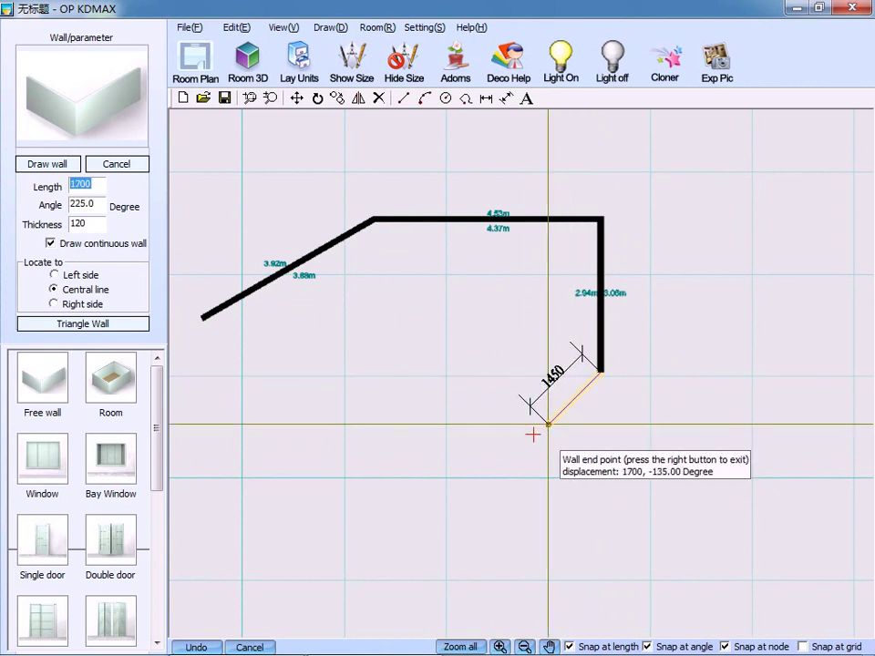
pyautogui.click(469, 446)
pyautogui.click(336, 372)
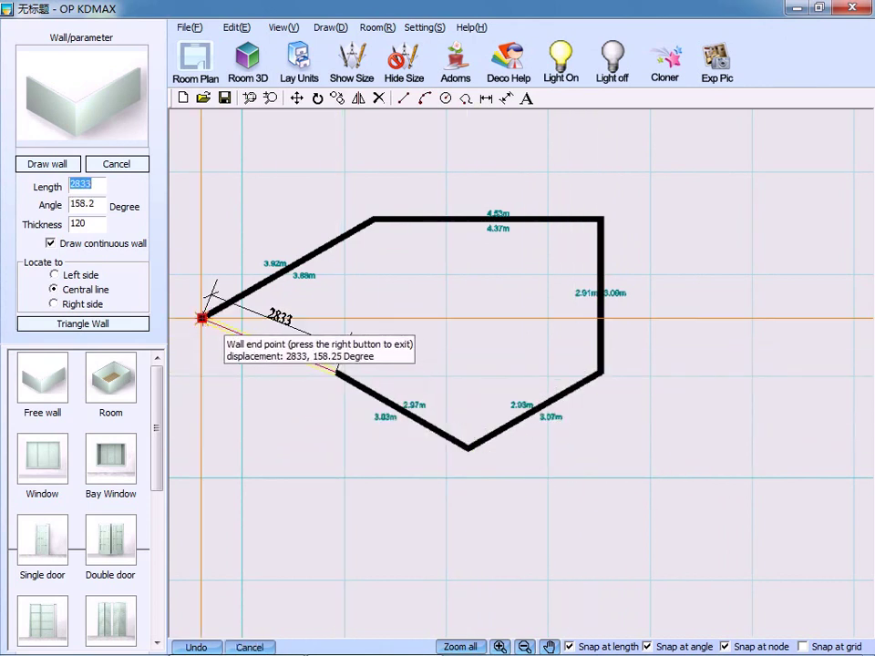
pyautogui.click(202, 319)
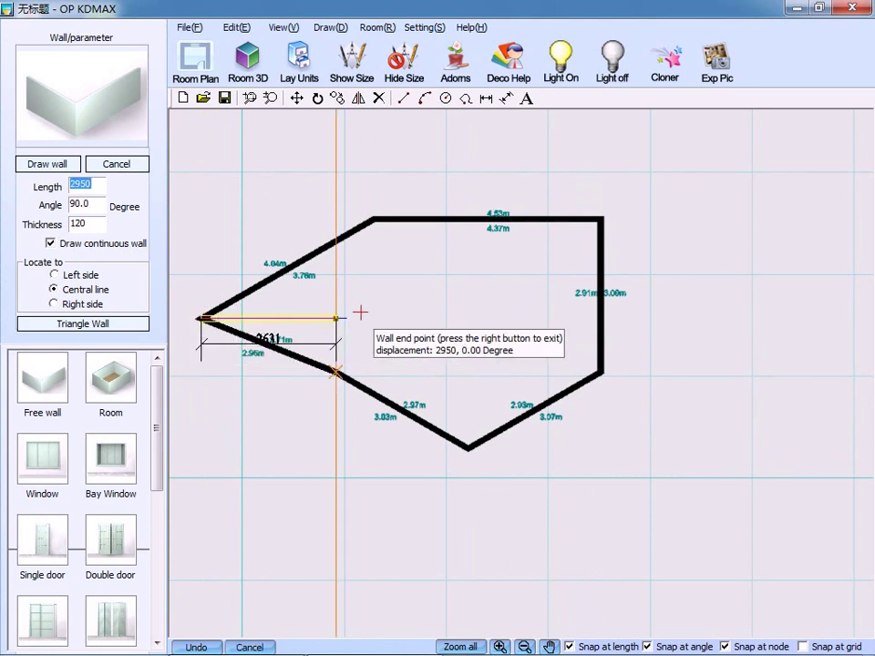
pyautogui.rightClick(434, 306)
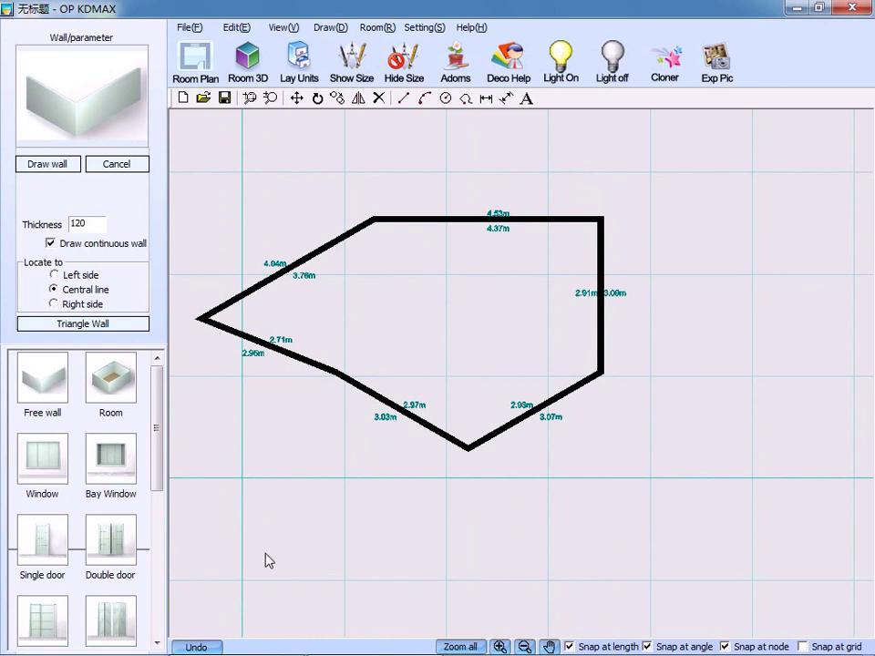
# Undo the free-wall outline and create a 6000 × 4000 mm room from the plain rectangular template
pyautogui.click(199, 646)
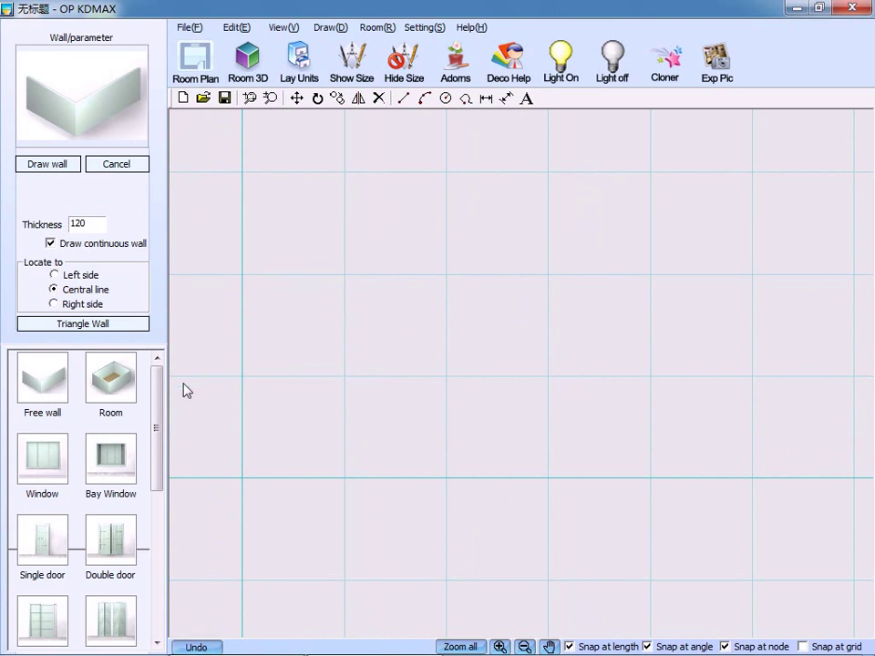
pyautogui.click(121, 386)
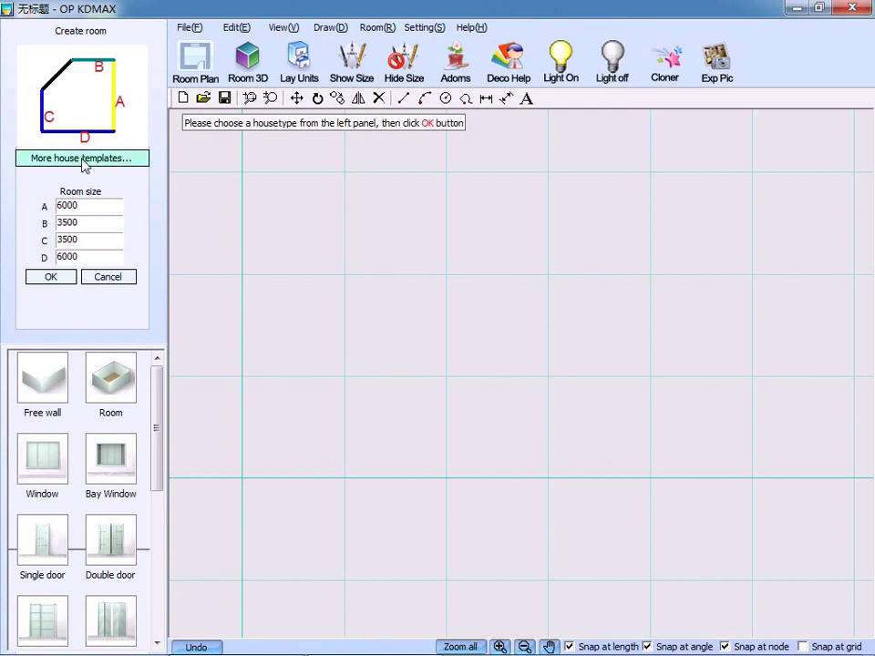
pyautogui.click(35, 159)
pyautogui.click(181, 111)
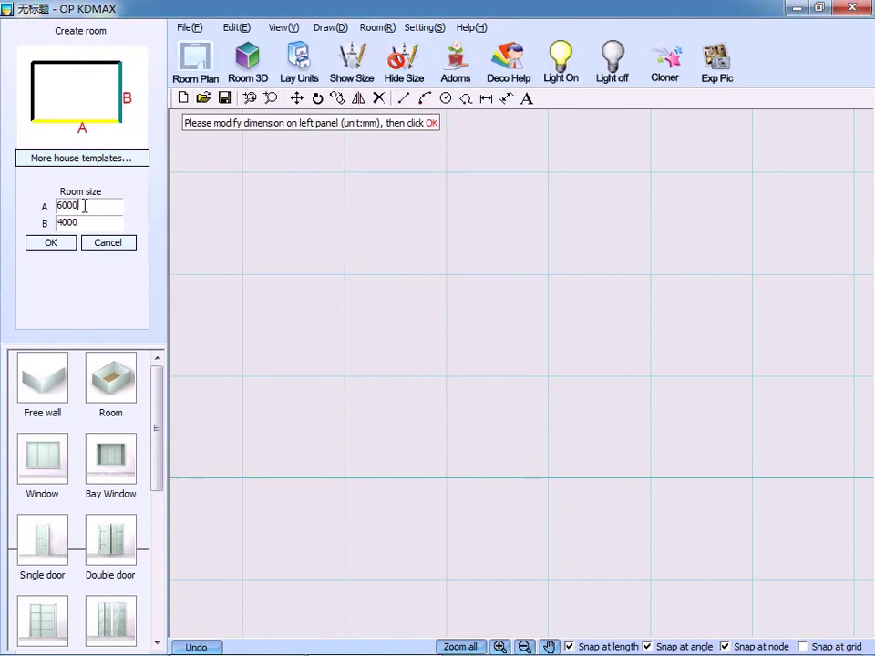
pyautogui.moveTo(121, 205); pyautogui.dragTo(37, 213)
pyautogui.write('6000')
pyautogui.press('Tab')
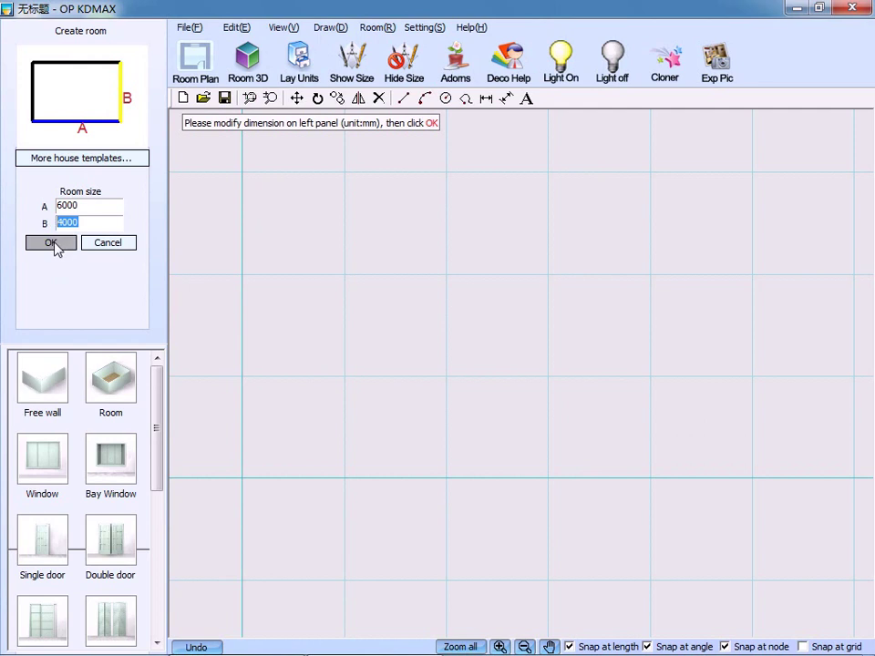
pyautogui.click(52, 243)
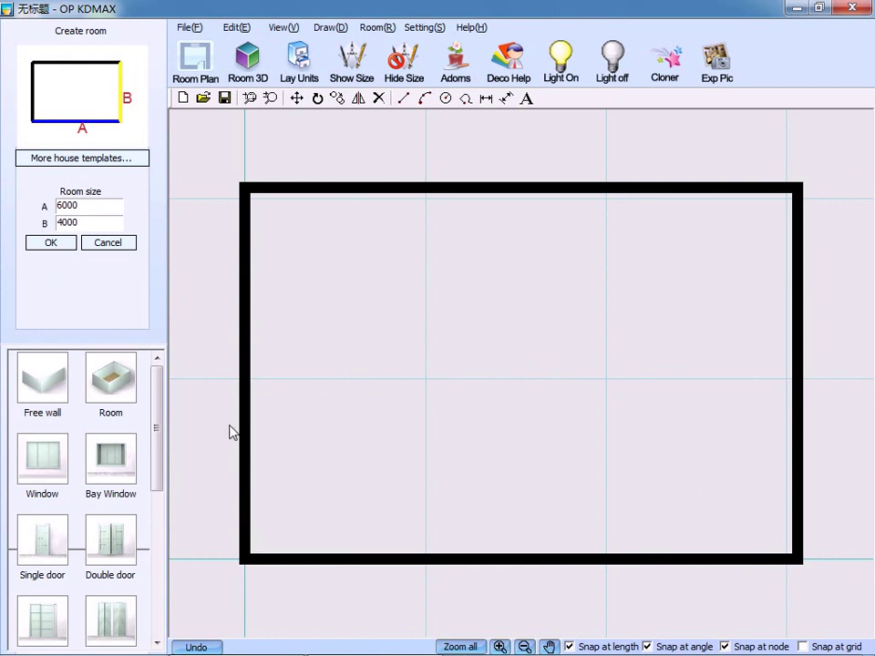
pyautogui.moveTo(156, 387); pyautogui.dragTo(161, 414)
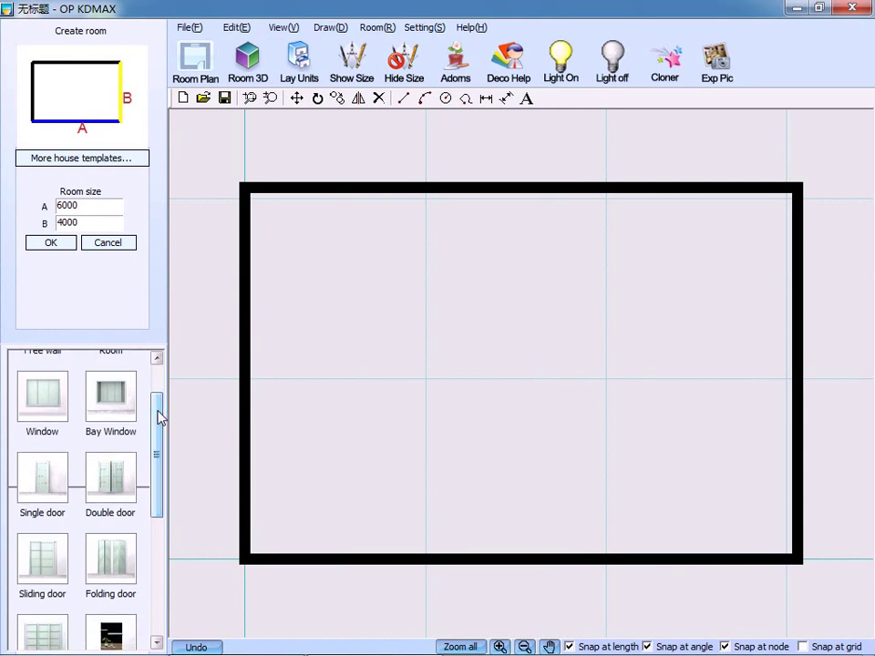
# Place a 1000 mm window midway along the room's left wall
pyautogui.click(57, 409)
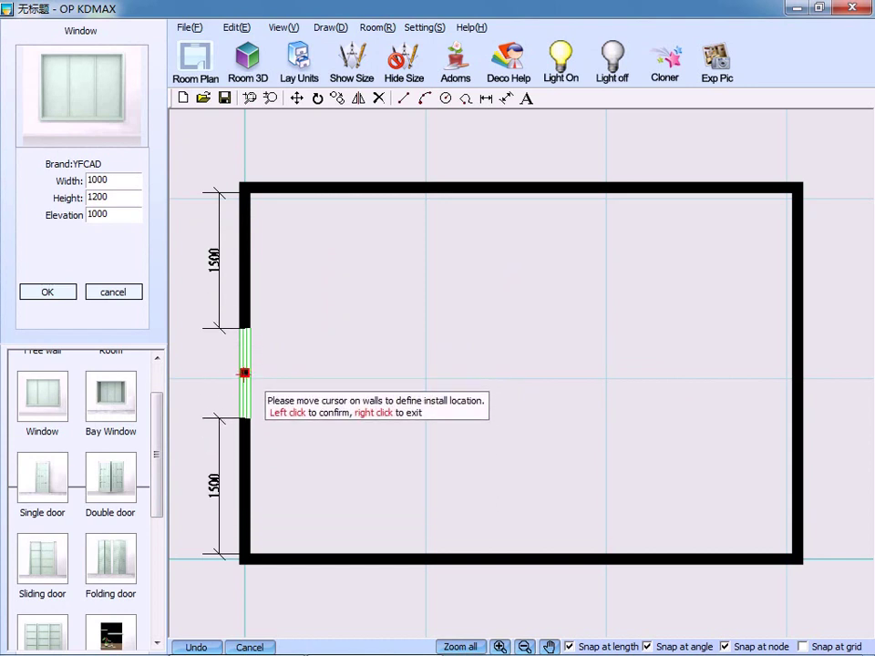
pyautogui.click(244, 372)
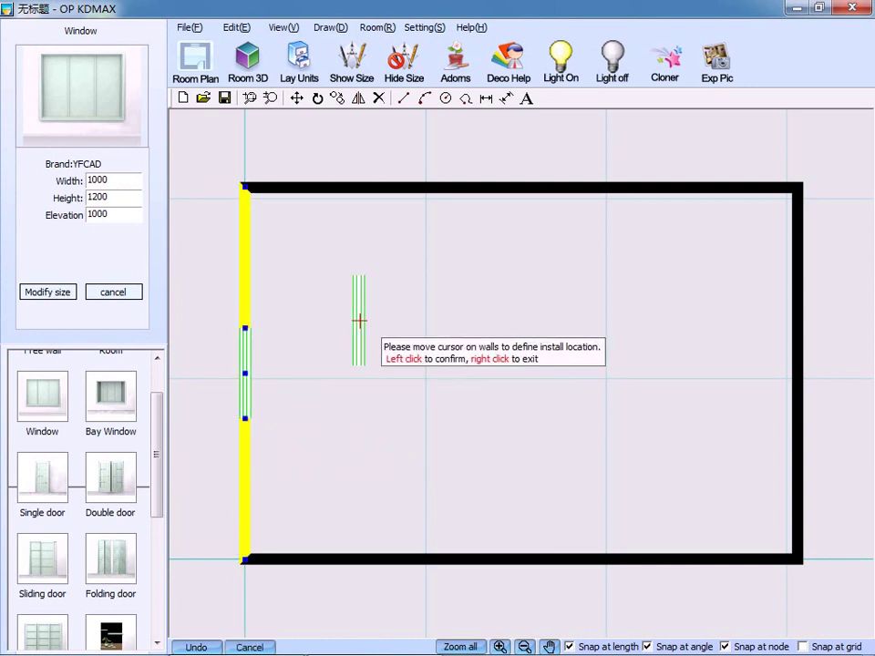
pyautogui.rightClick(359, 323)
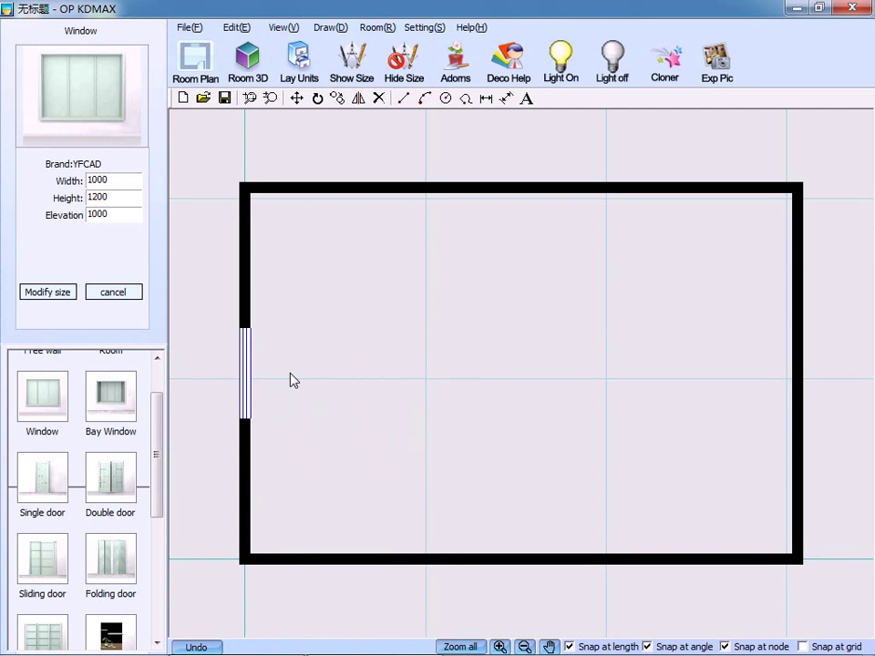
pyautogui.scroll(-3, 150, 464)
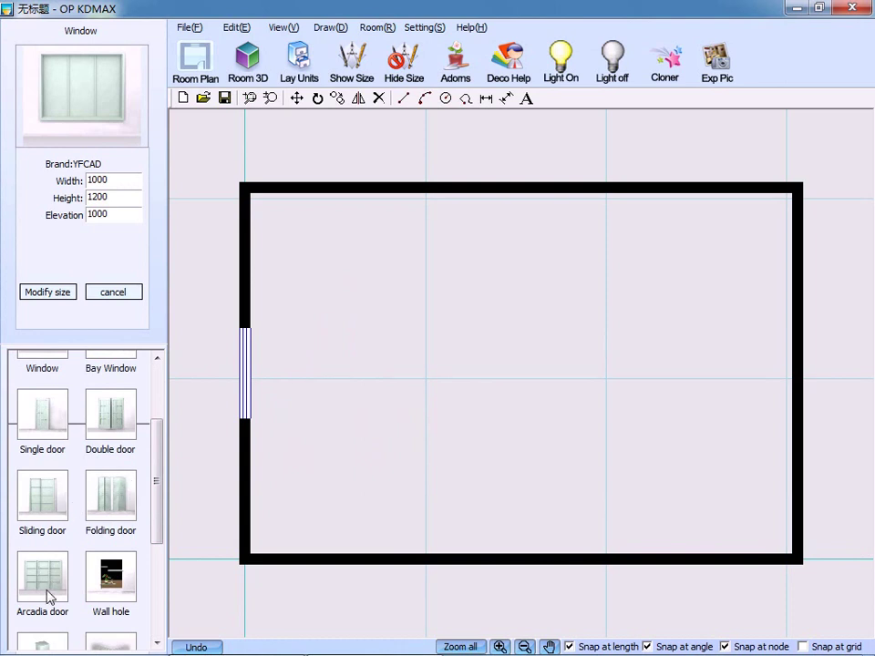
# Place a 900 mm single door with flipped swing on the bottom wall near the right corner
pyautogui.click(52, 433)
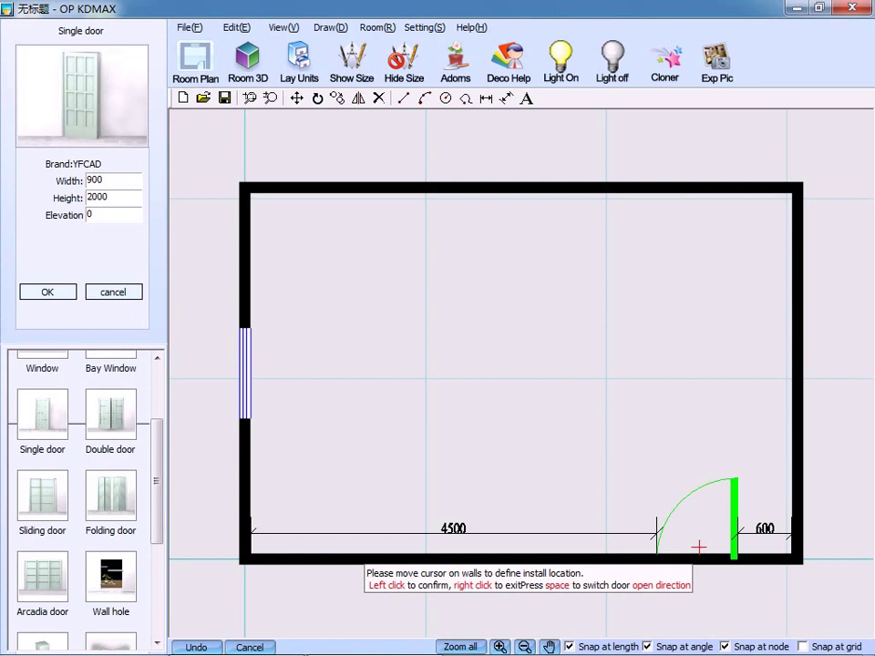
pyautogui.press('space')
pyautogui.press('space')
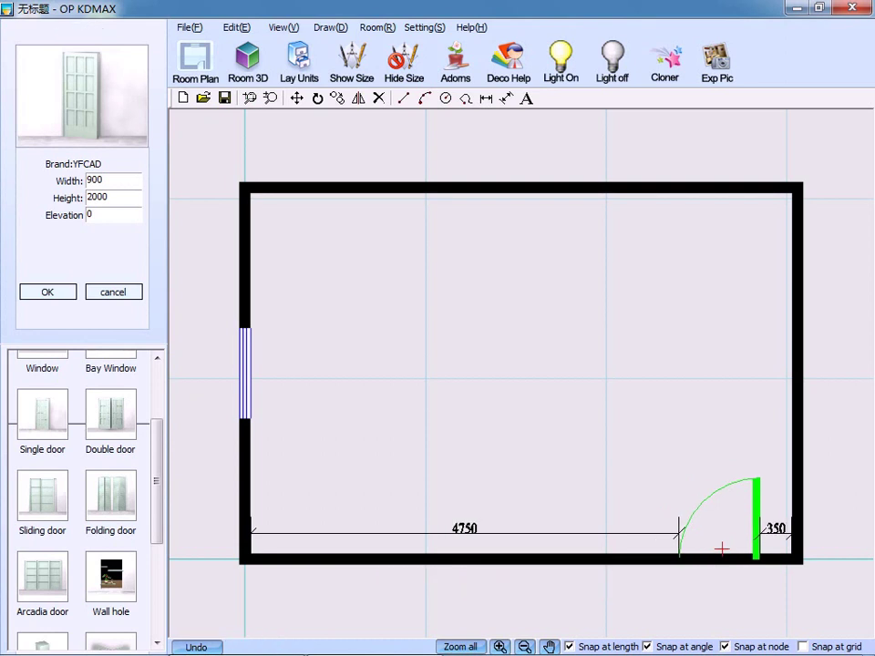
pyautogui.click(723, 545)
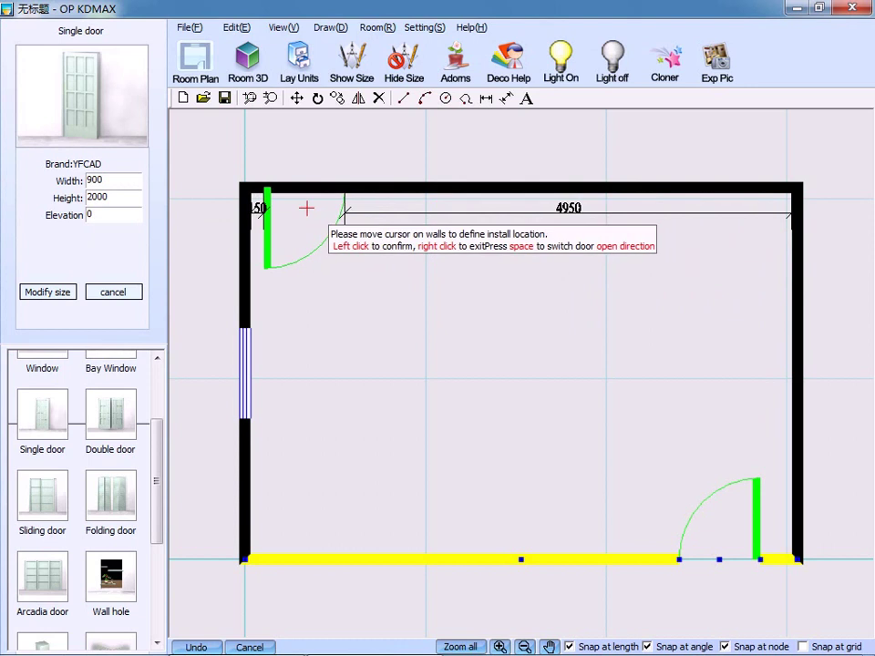
pyautogui.rightClick(306, 207)
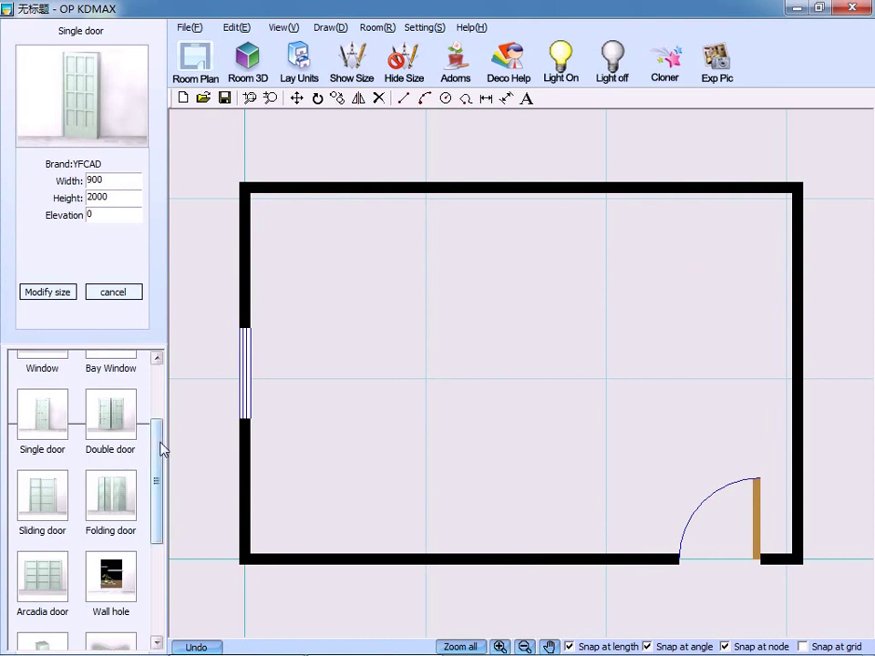
pyautogui.moveTo(160, 449); pyautogui.dragTo(154, 537)
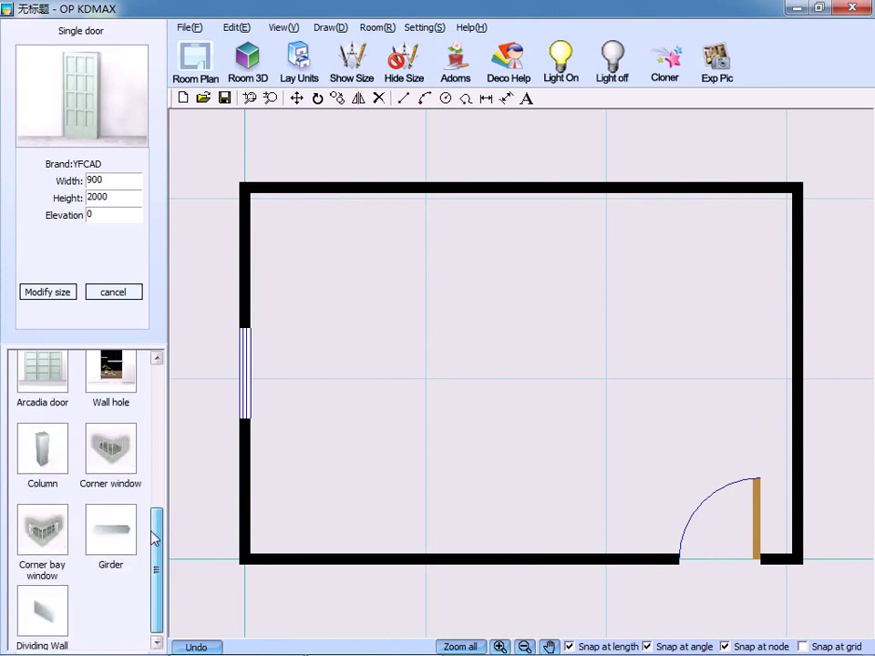
# Add a 320 × 320 mm column in the room's top-left inside corner
pyautogui.click(30, 452)
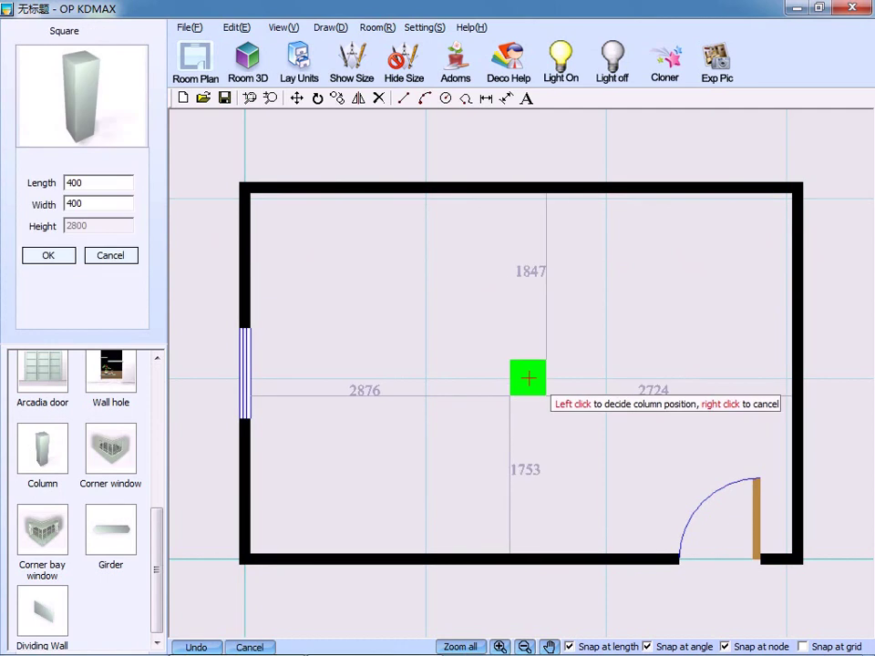
pyautogui.moveTo(91, 182); pyautogui.dragTo(72, 182)
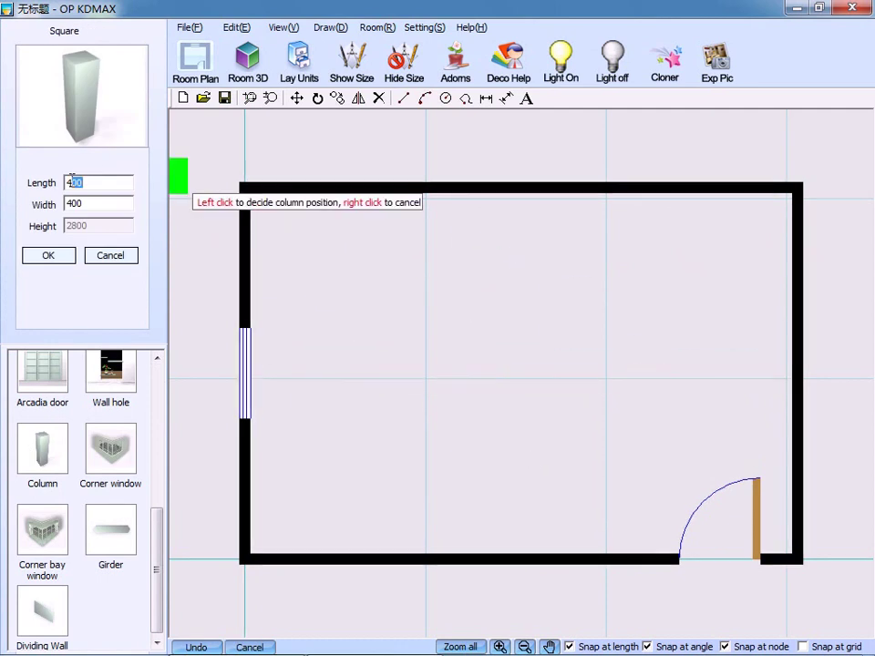
pyautogui.write('32')
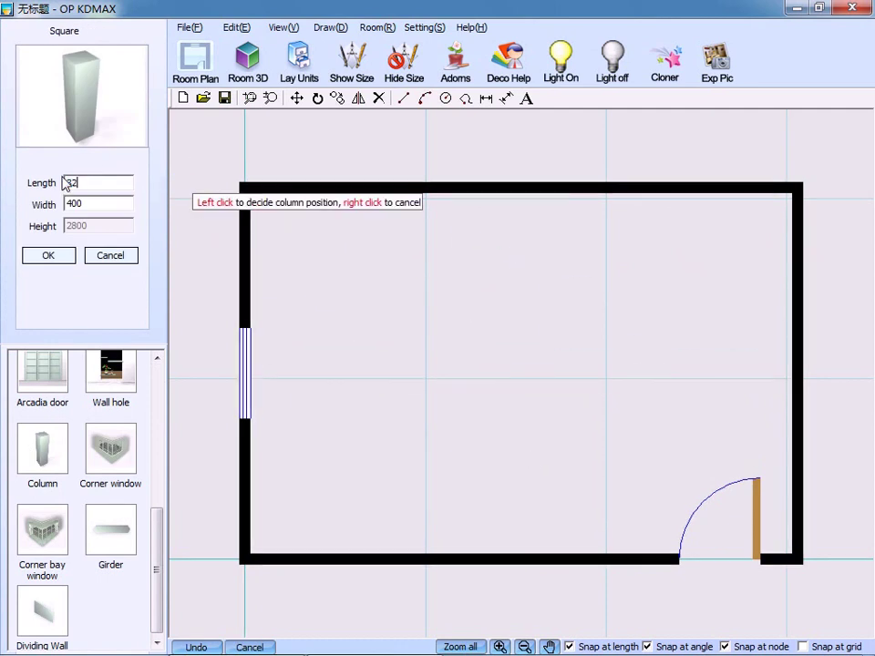
pyautogui.write('0')
pyautogui.press('Tab')
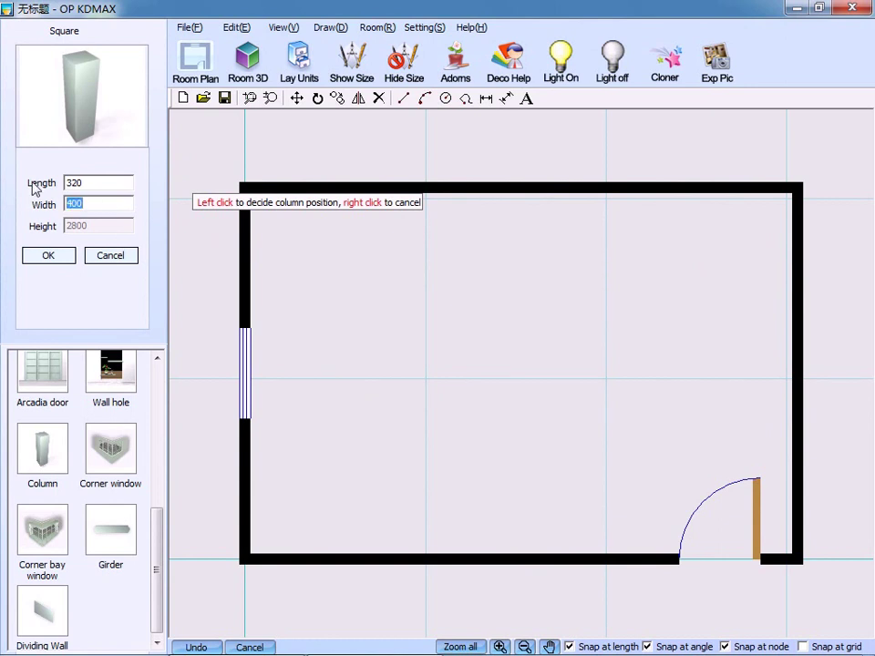
pyautogui.write('320')
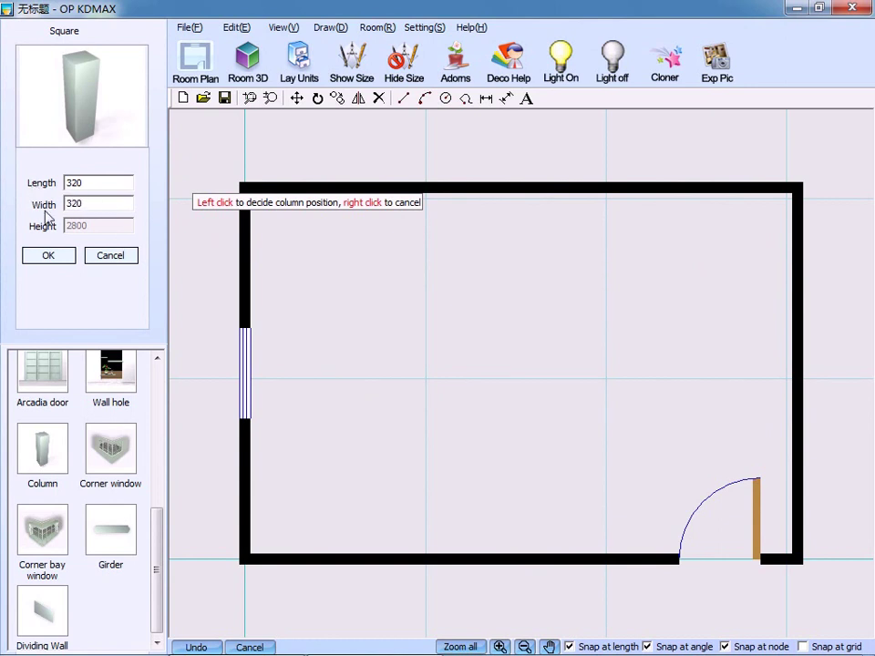
pyautogui.click(53, 258)
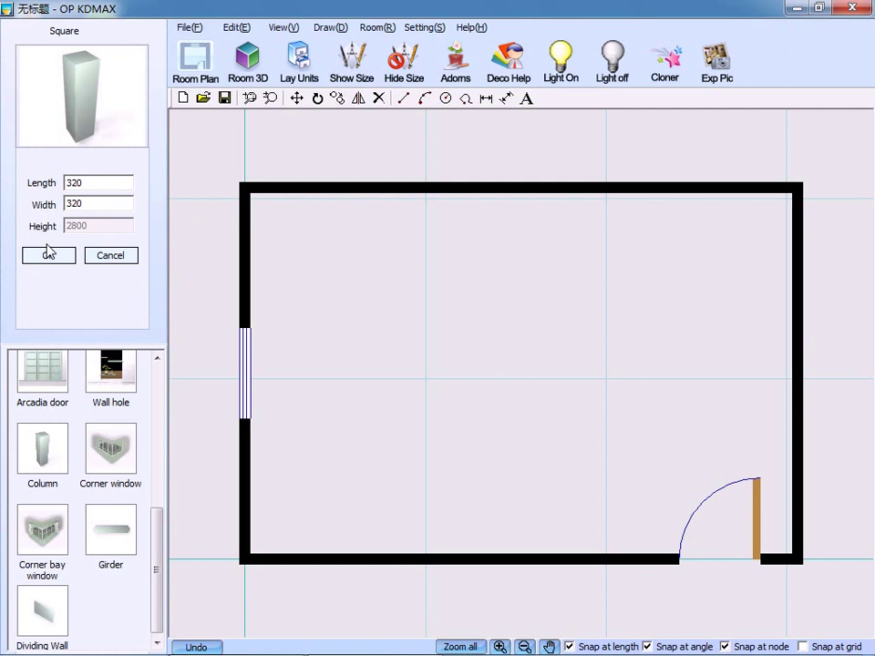
pyautogui.click(57, 256)
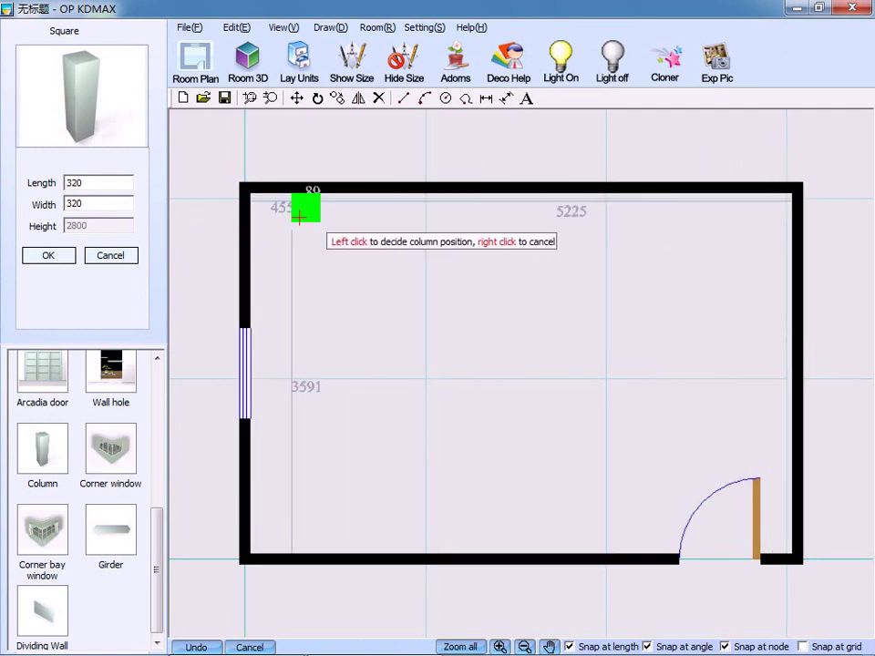
pyautogui.click(265, 211)
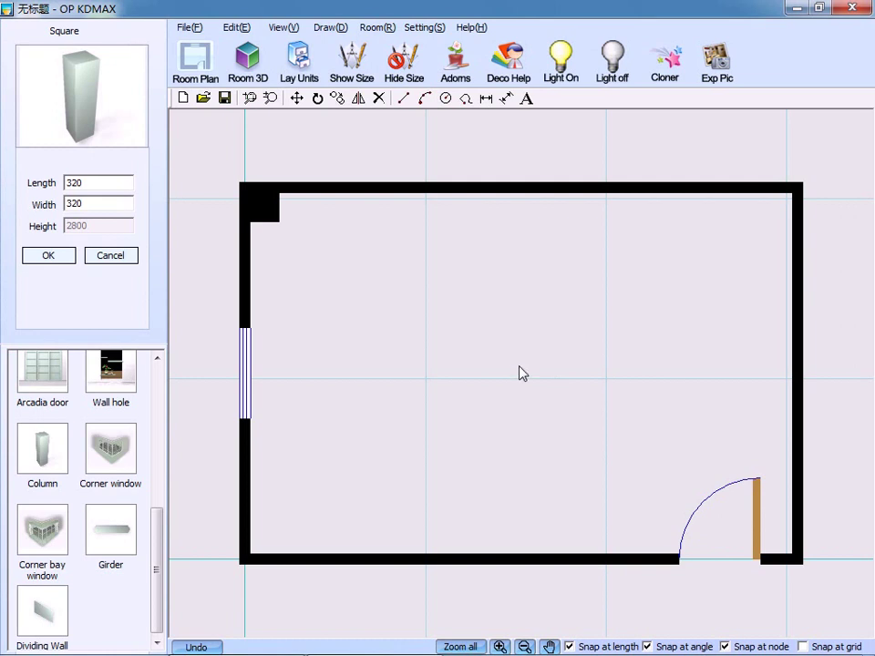
pyautogui.click(373, 29)
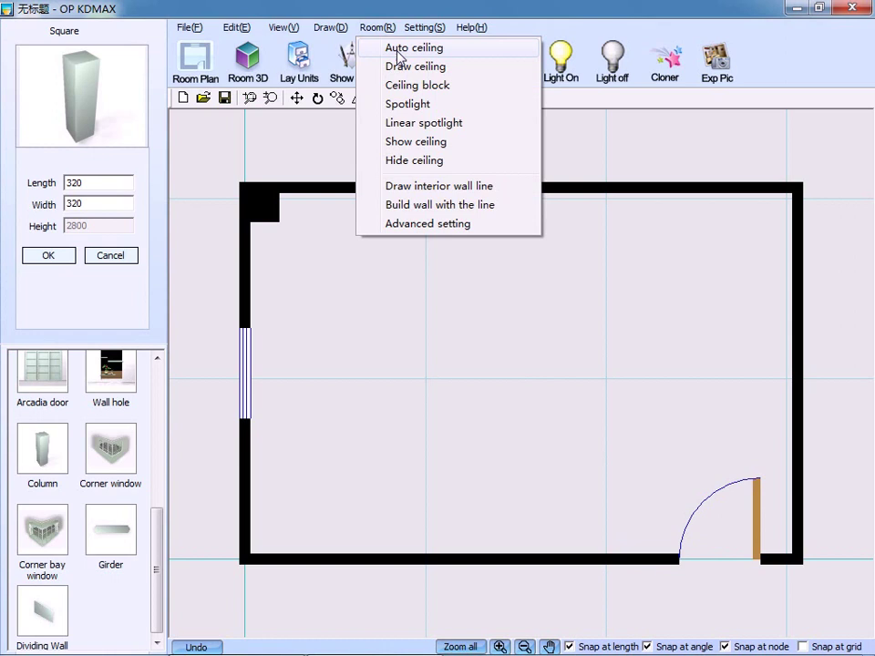
# Create an auto ceiling inside the room with its elevation lowered to 2600 mm
pyautogui.click(398, 56)
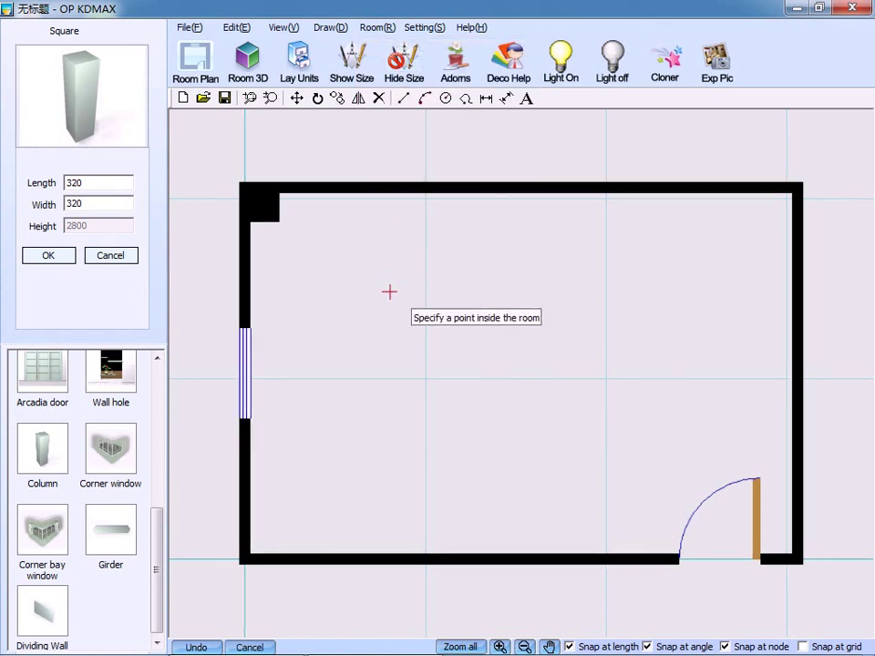
pyautogui.click(389, 292)
pyautogui.moveTo(392, 404); pyautogui.dragTo(343, 404)
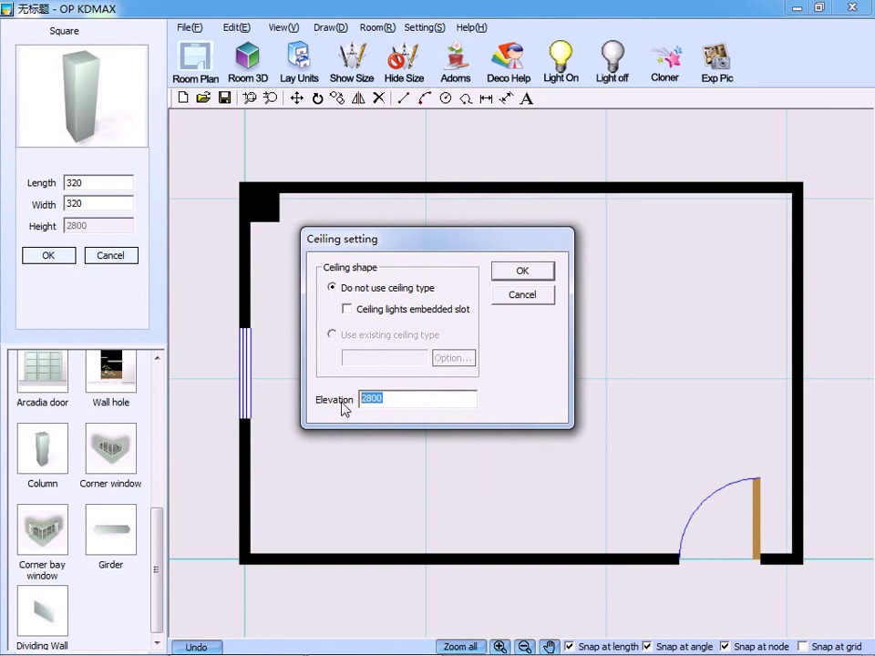
pyautogui.write('2')
pyautogui.click(519, 274)
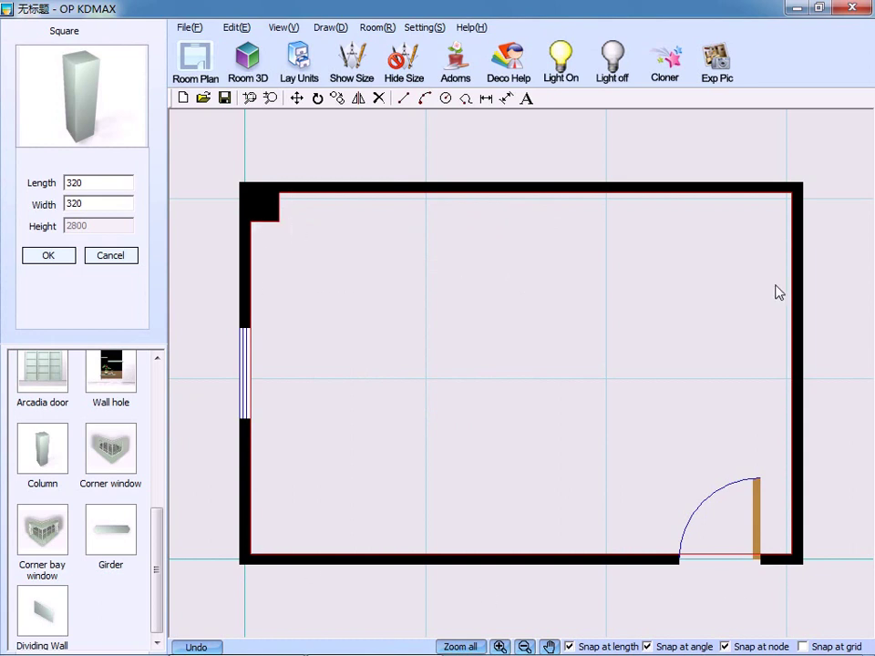
pyautogui.click(724, 562)
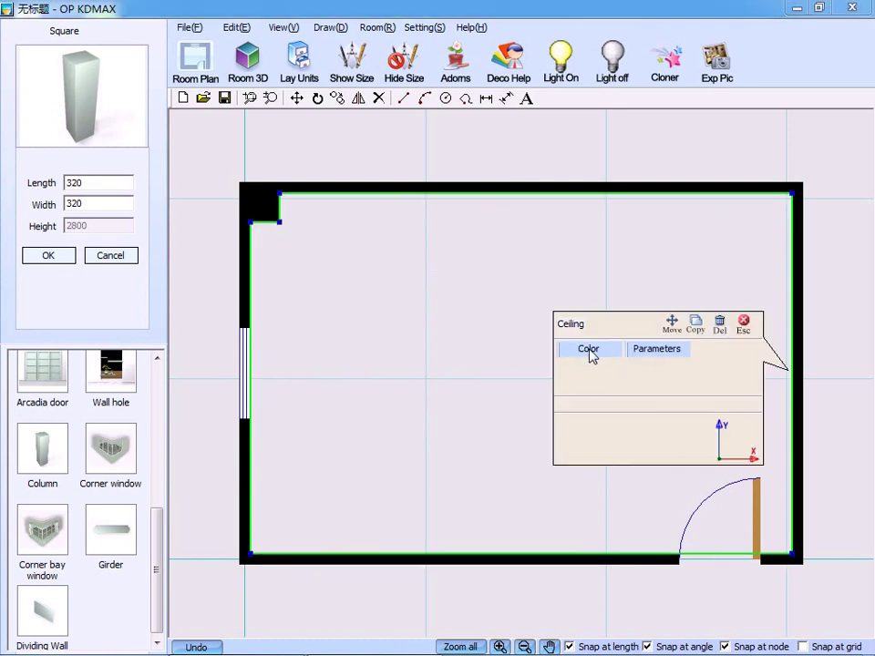
pyautogui.click(658, 350)
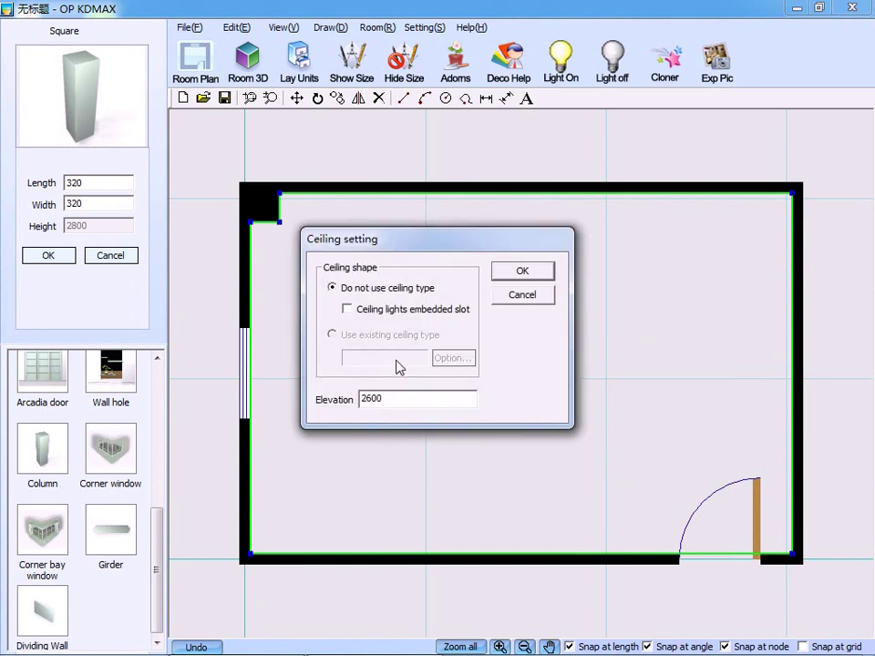
pyautogui.moveTo(384, 400); pyautogui.dragTo(355, 399)
pyautogui.click(519, 275)
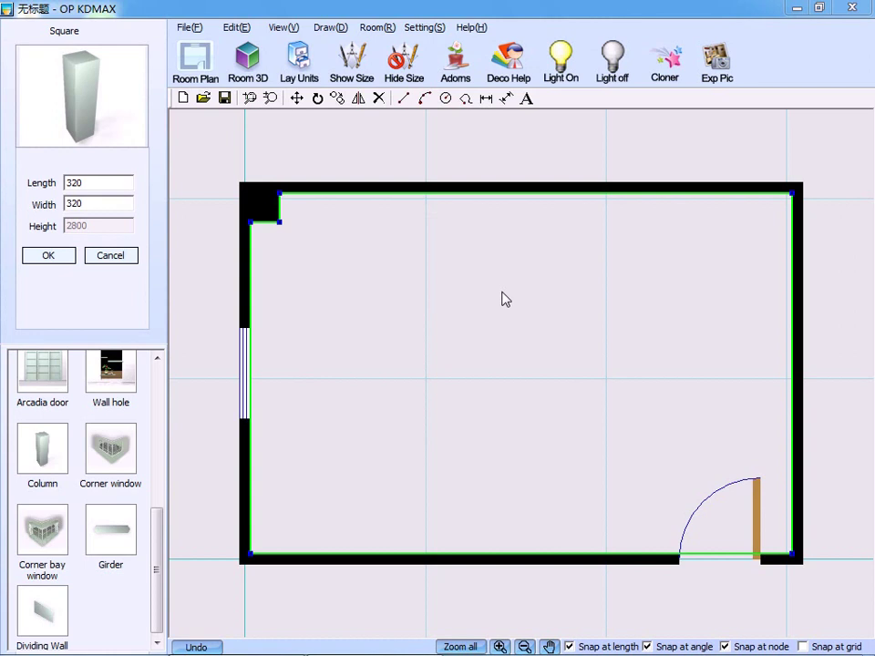
pyautogui.click(386, 29)
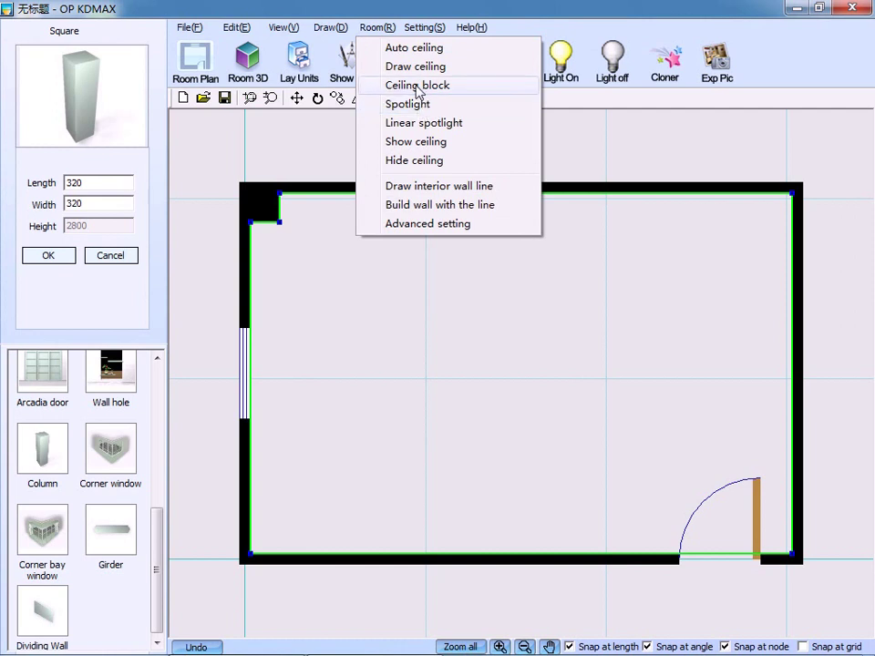
pyautogui.click(436, 86)
pyautogui.click(308, 250)
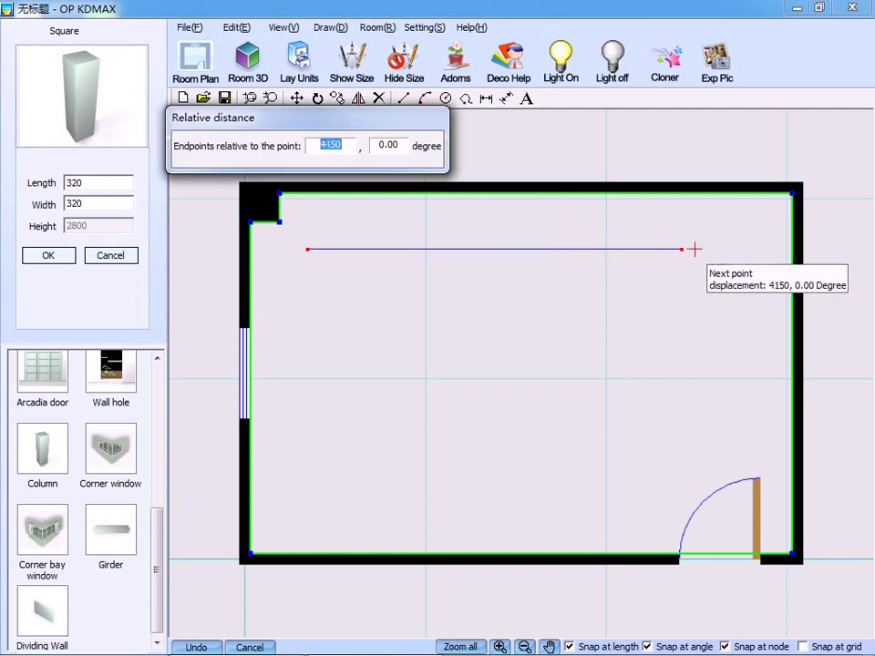
pyautogui.click(723, 250)
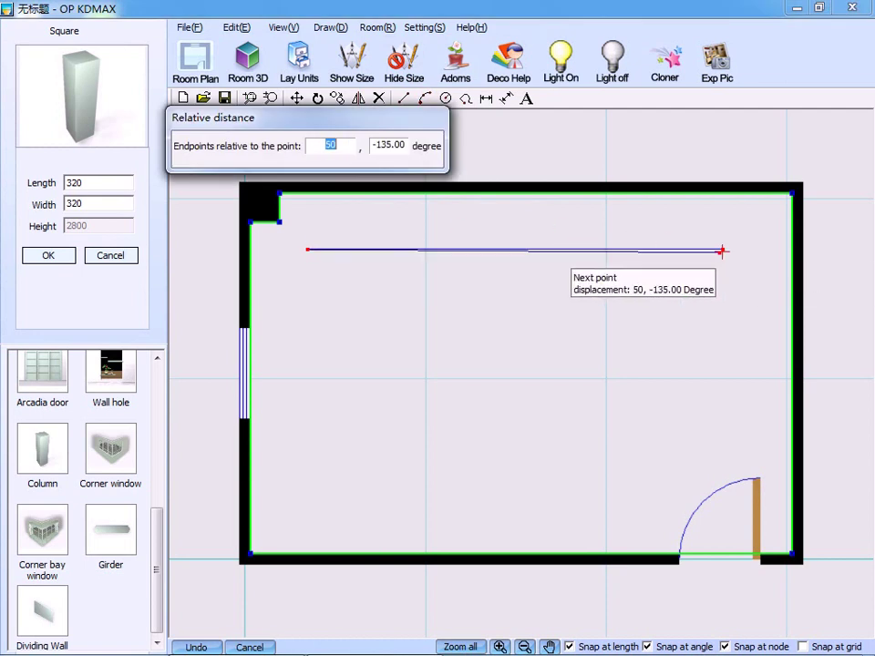
pyautogui.click(723, 447)
pyautogui.click(565, 448)
pyautogui.click(565, 520)
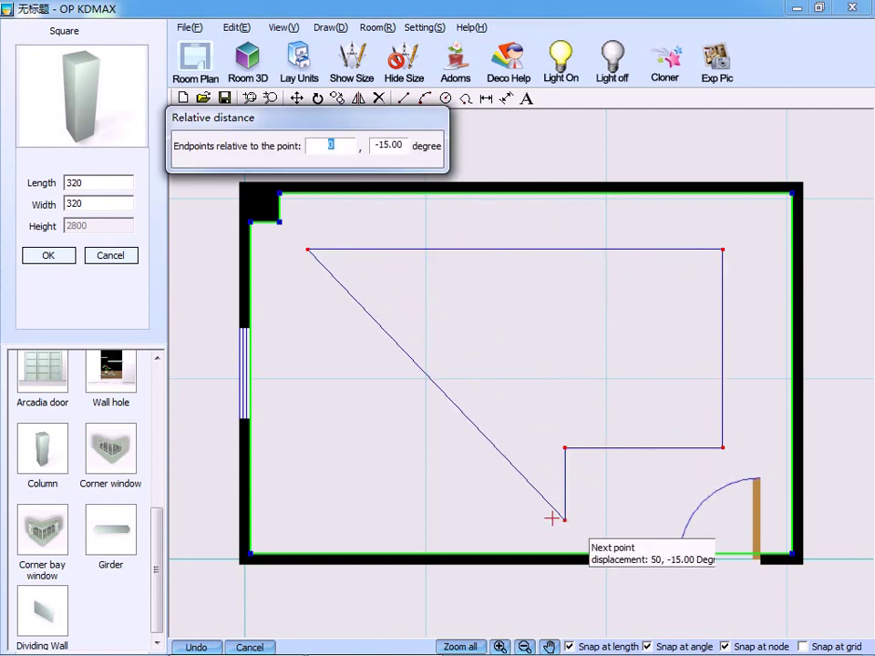
pyautogui.click(308, 518)
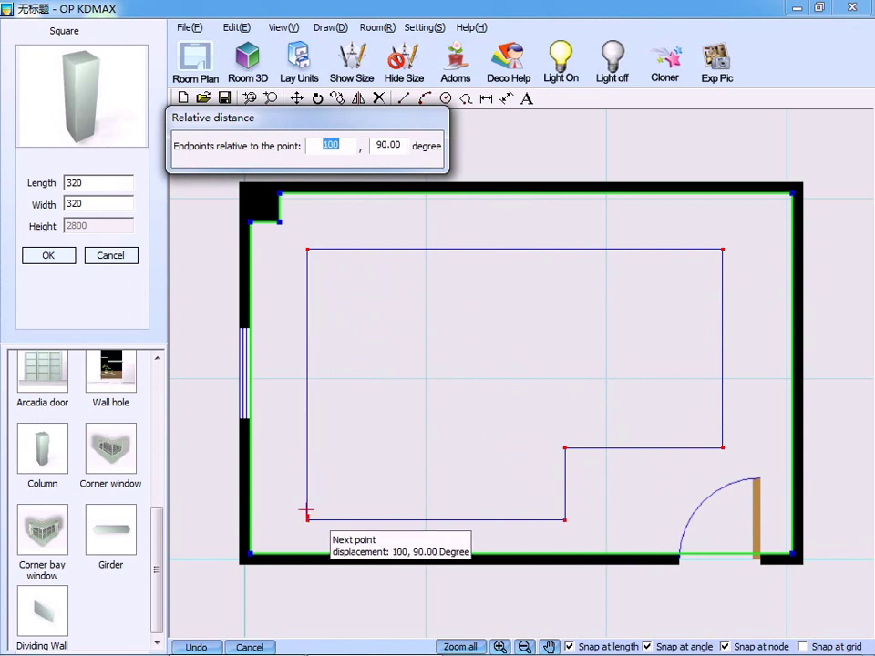
pyautogui.rightClick(359, 333)
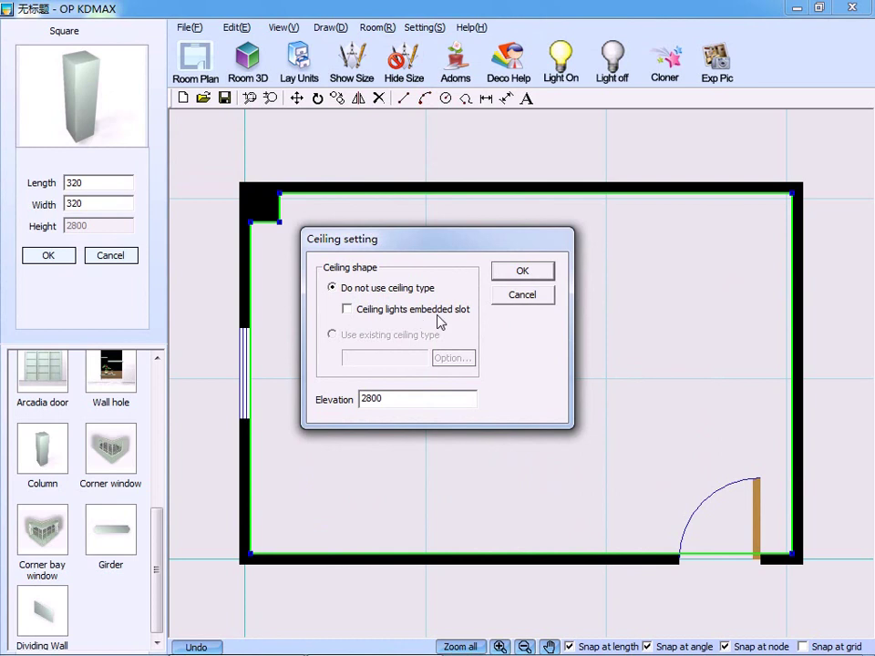
pyautogui.doubleClick(382, 400)
pyautogui.click(525, 296)
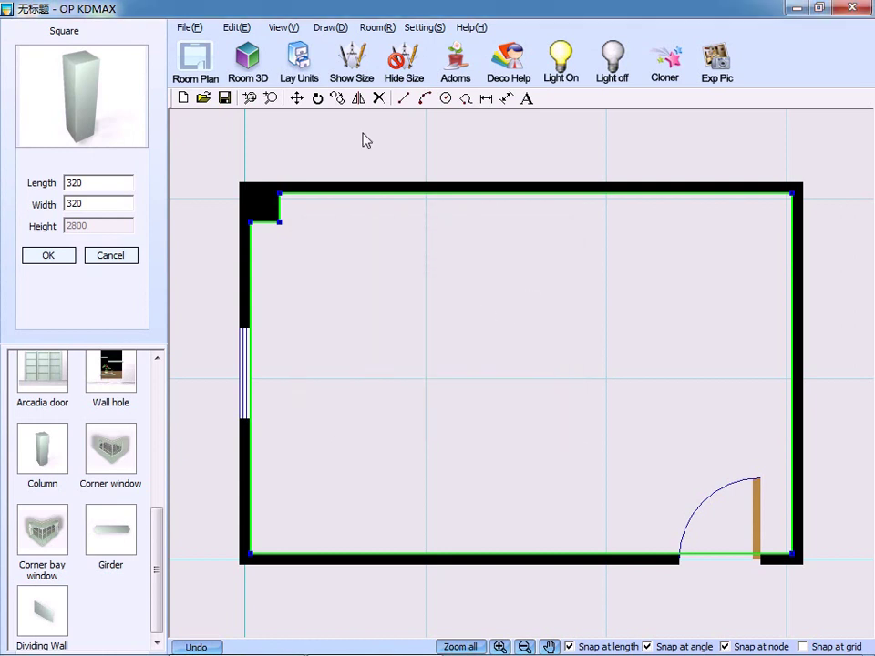
# Draw a rectangular ceiling block from near the upper left corner to near the door
pyautogui.click(373, 29)
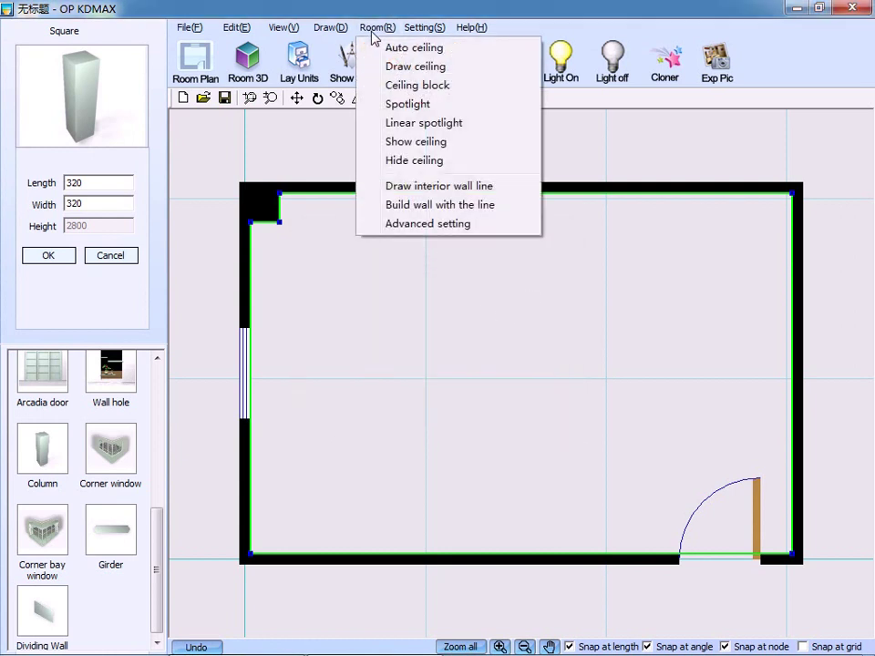
pyautogui.click(408, 86)
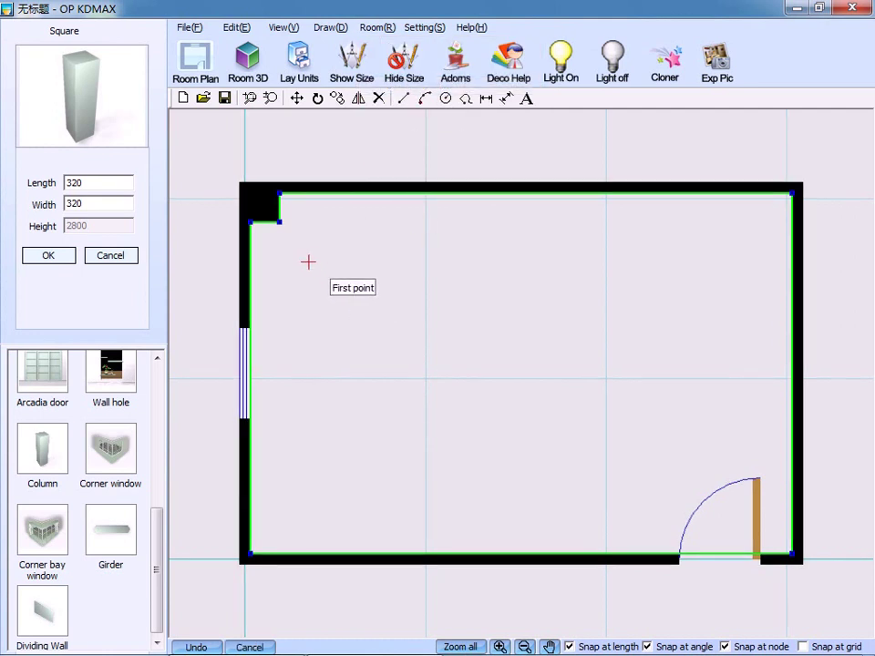
pyautogui.click(307, 262)
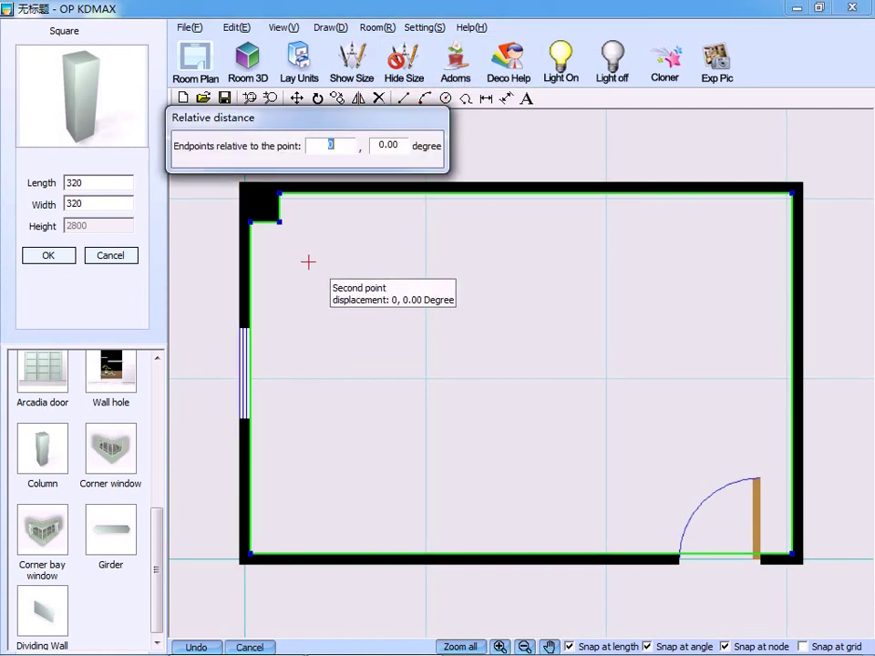
pyautogui.click(720, 497)
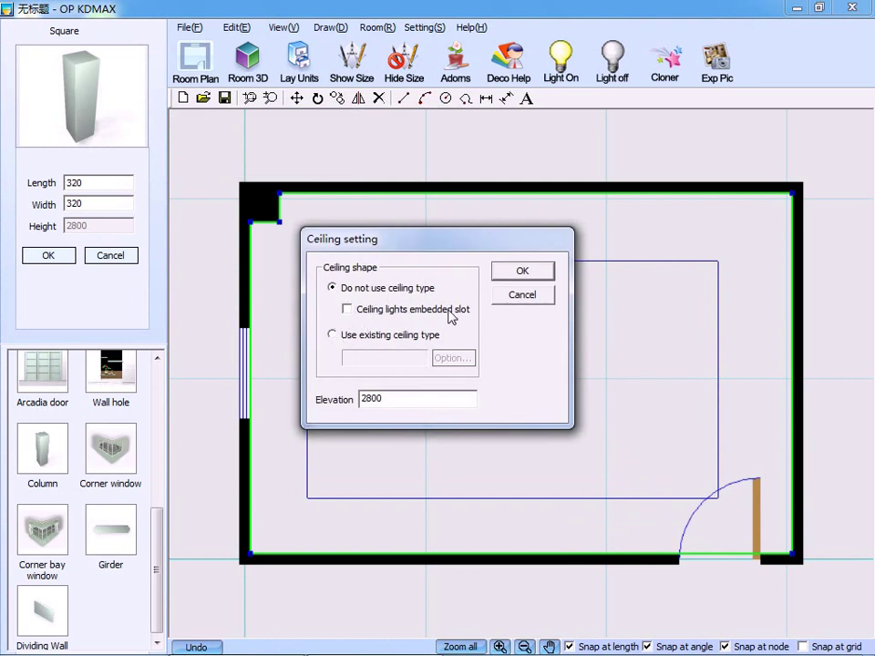
# Assign the existing ctth5 ceiling type to the block at 2800 mm elevation
pyautogui.click(333, 334)
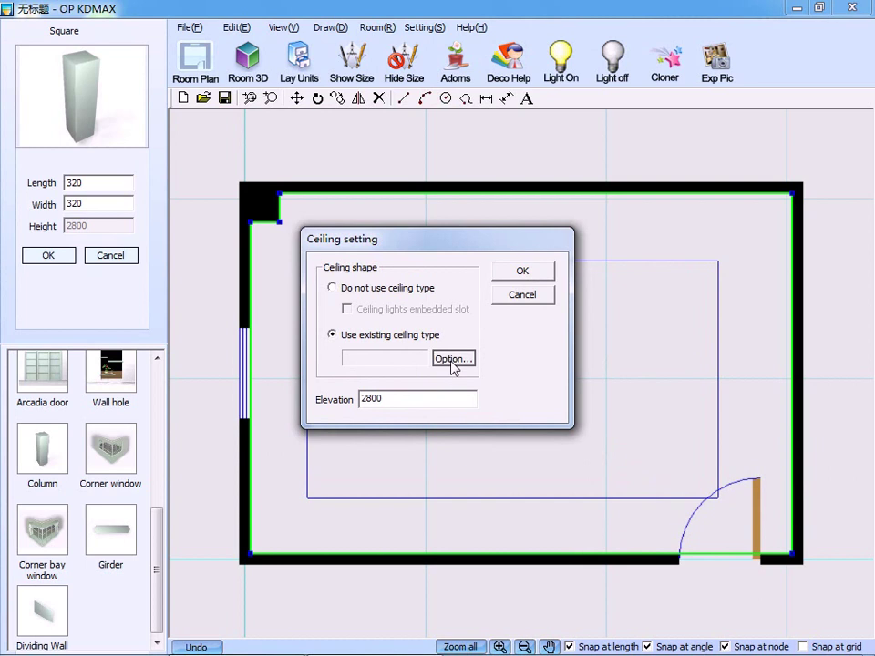
pyautogui.click(451, 363)
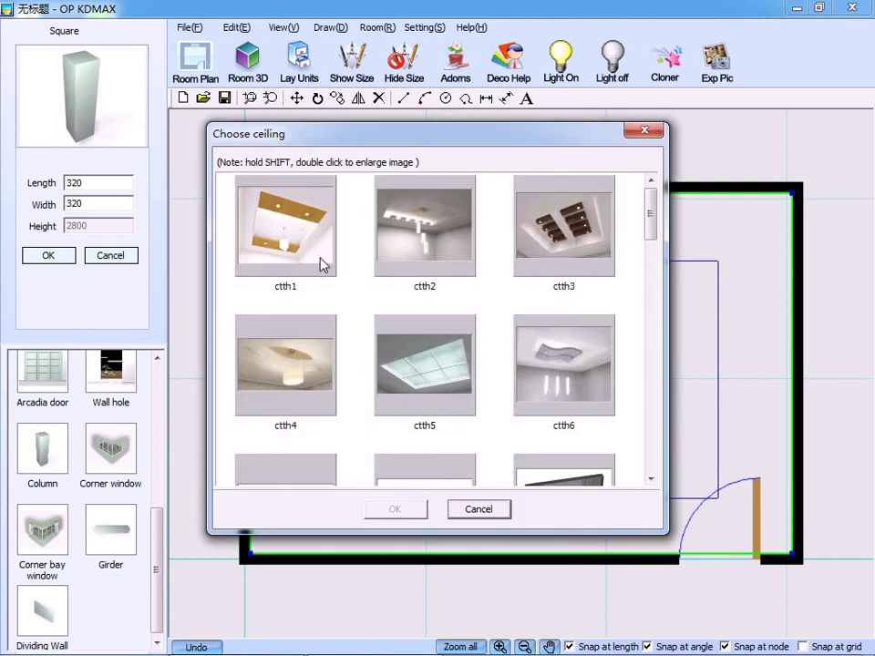
pyautogui.click(445, 396)
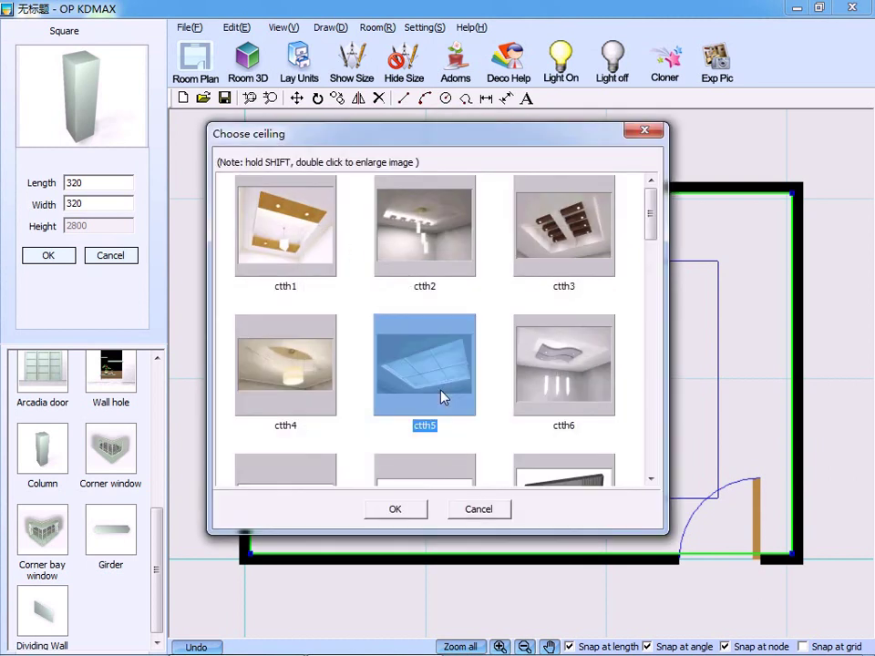
pyautogui.click(415, 512)
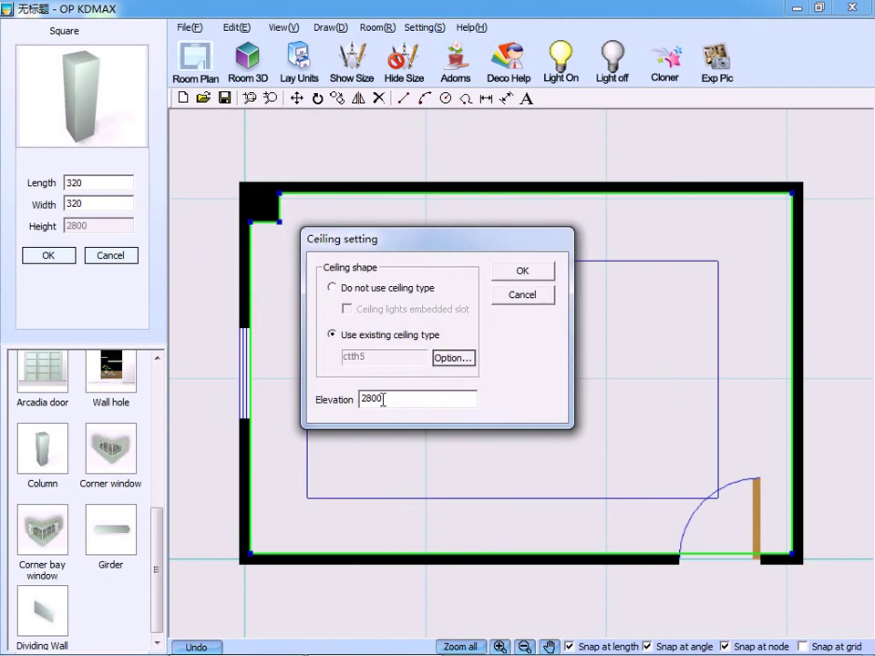
pyautogui.moveTo(382, 401); pyautogui.dragTo(348, 400)
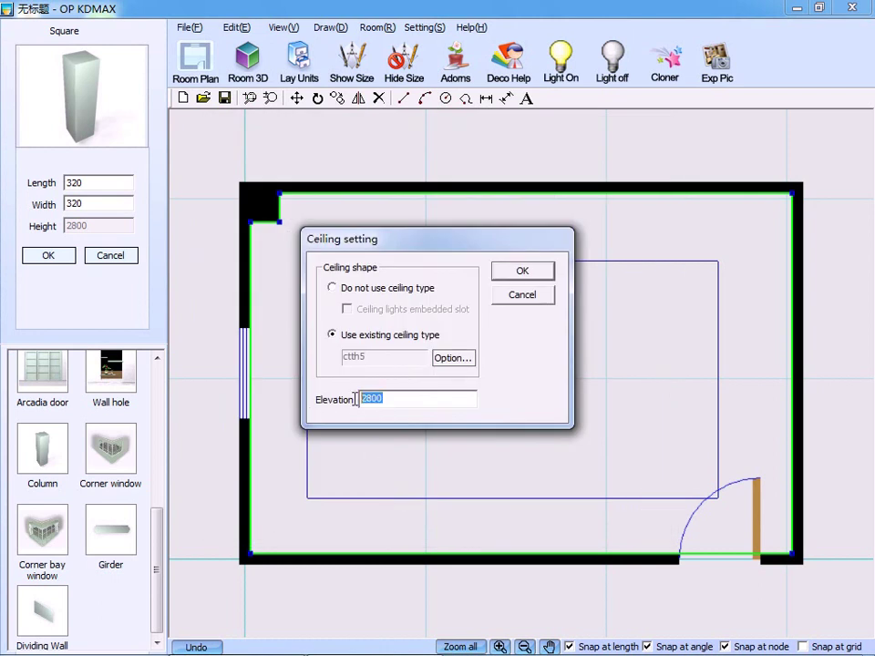
pyautogui.click(516, 272)
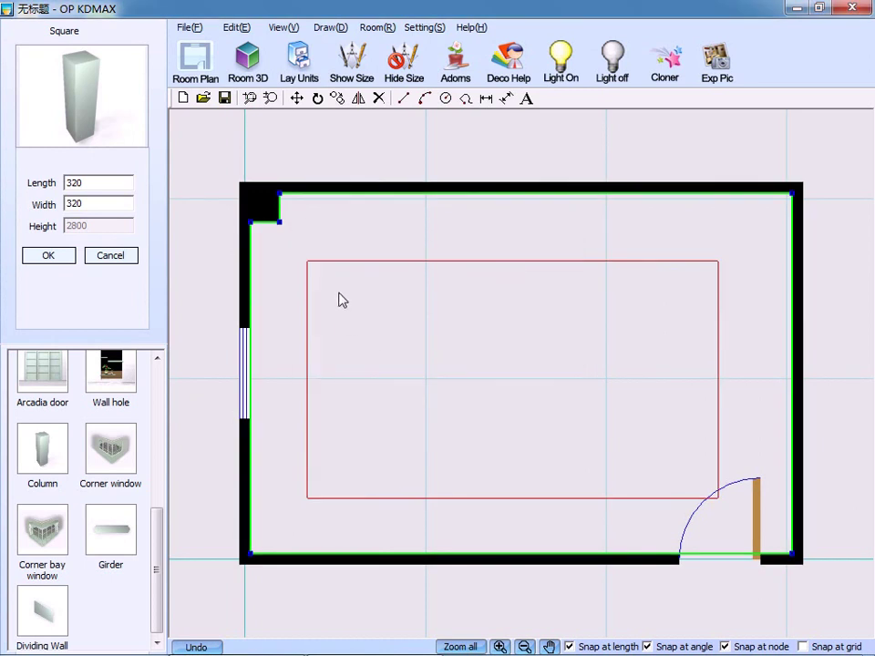